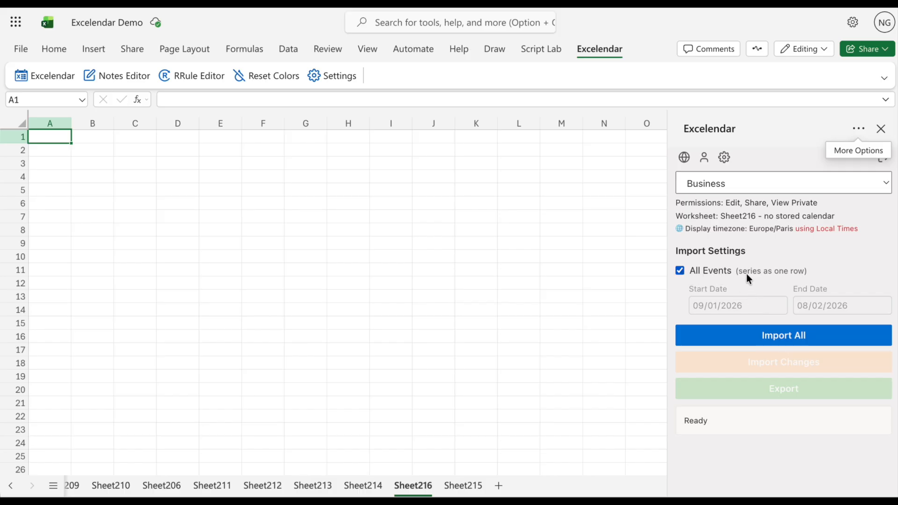
# - Import all Business calendar events into the sheet and inspect the recurrence rules of Team Sync Conference and Weekly Standup
pyautogui.click(790, 338)
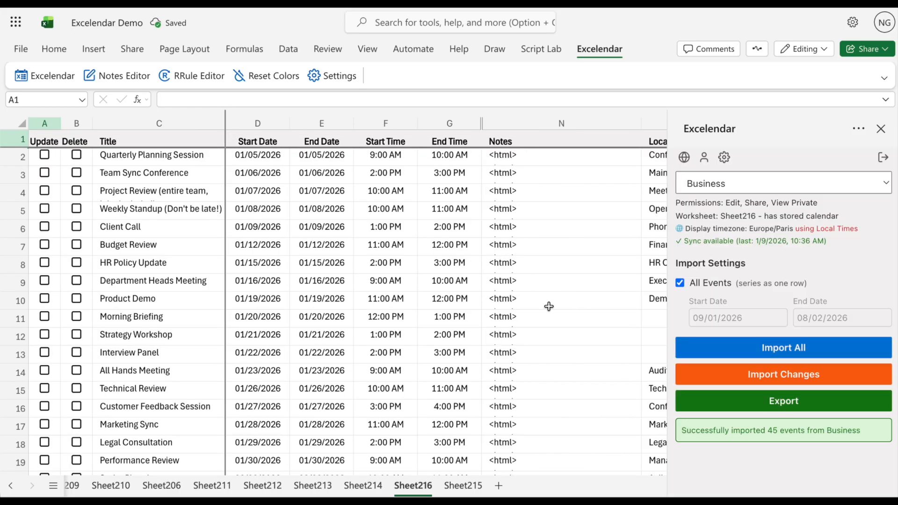
pyautogui.hscroll(10, 505, 297)
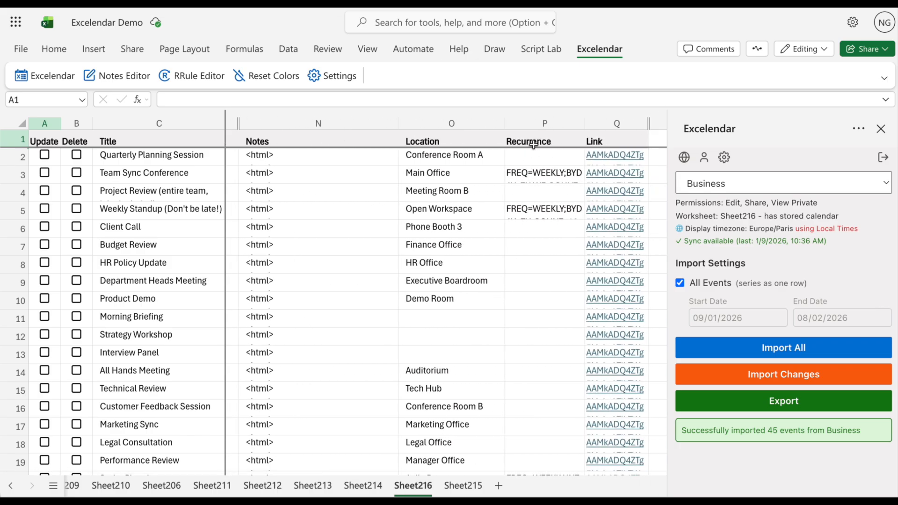
pyautogui.doubleClick(527, 173)
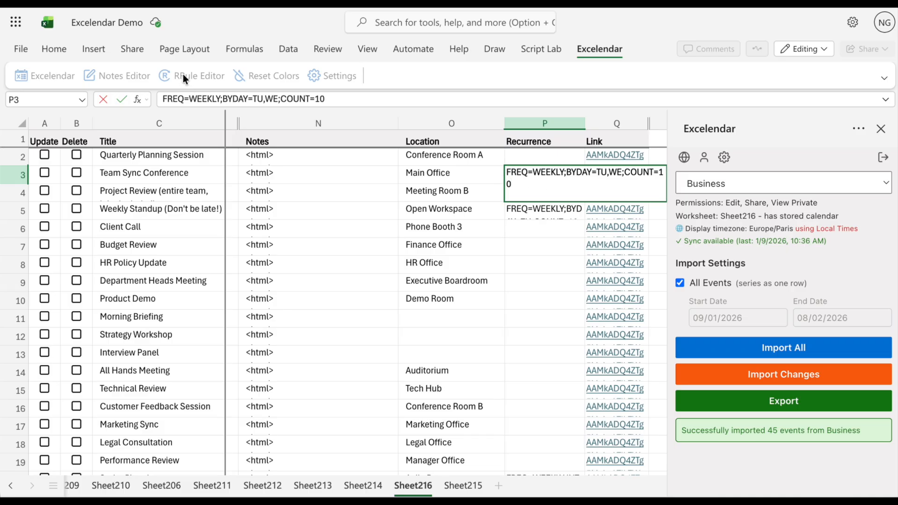
pyautogui.click(525, 215)
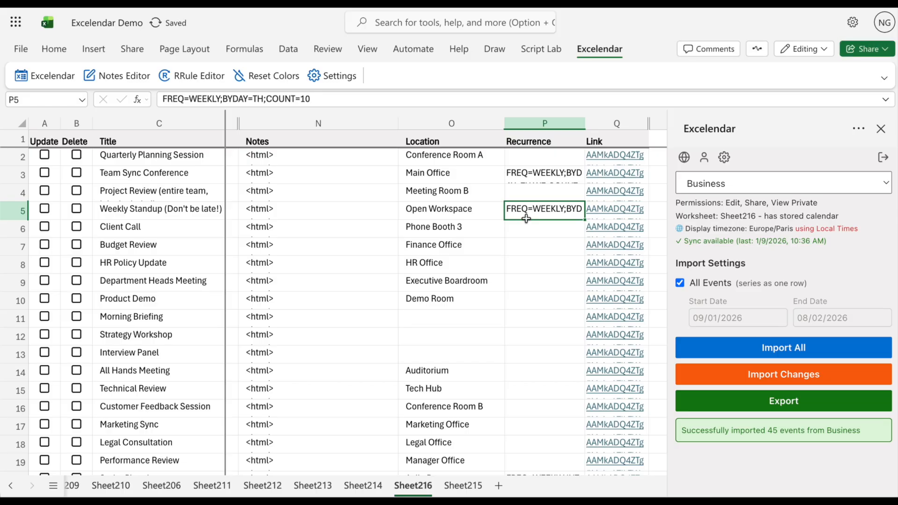
# - Examine the HTML source in the Notes cell of the Project Review event
pyautogui.hscroll(-3, 457, 210)
pyautogui.hscroll(-2, 457, 213)
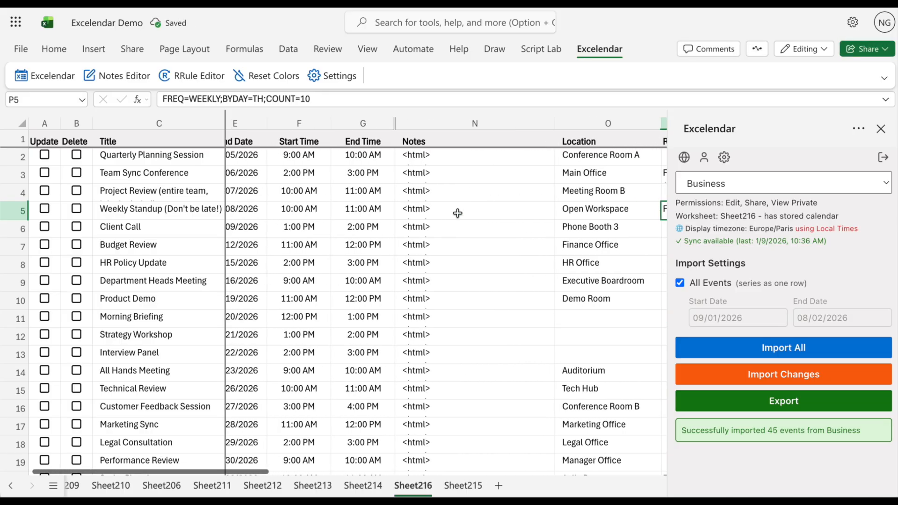
pyautogui.click(430, 192)
pyautogui.doubleClick(429, 191)
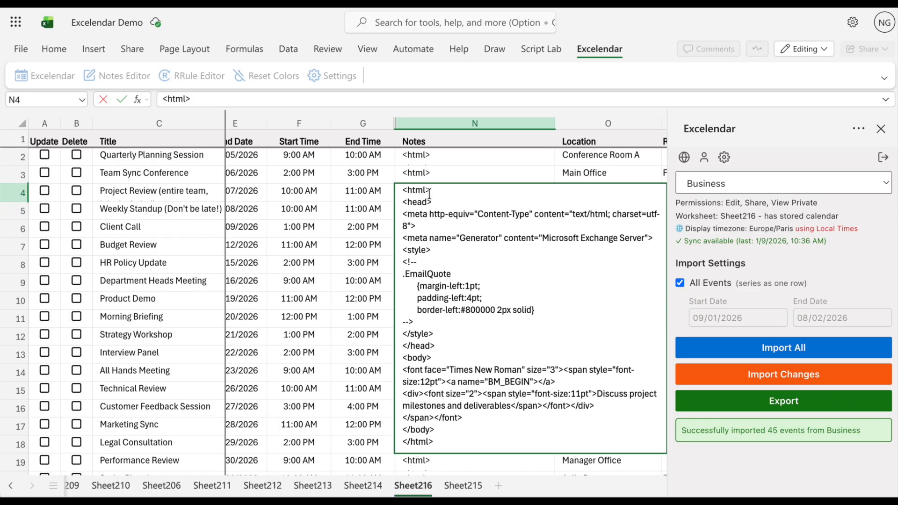
pyautogui.click(429, 176)
pyautogui.click(427, 191)
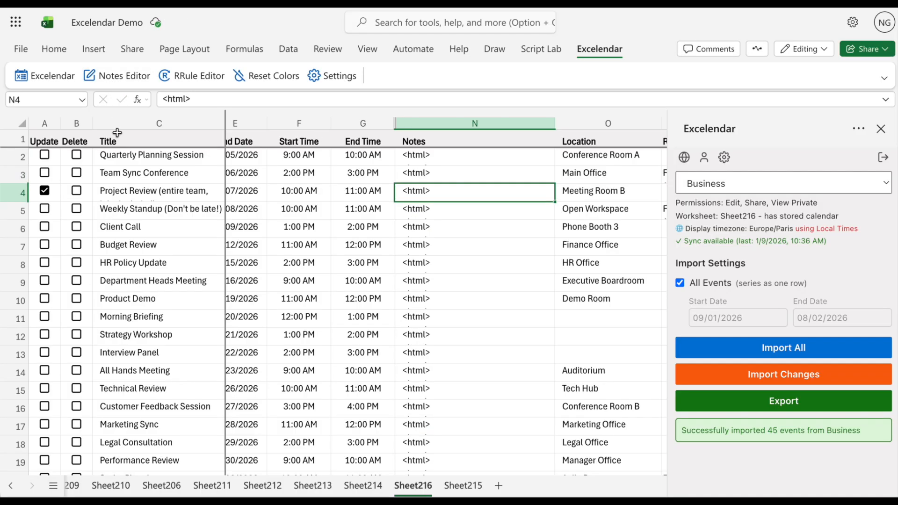
# - Shorten the event title in row 4 to "Project Review" by removing the parenthetical text
pyautogui.click(166, 190)
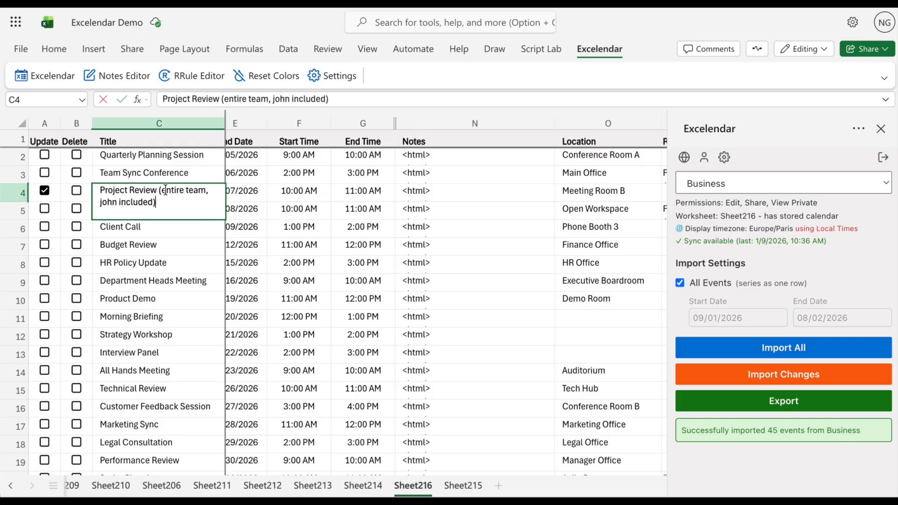
pyautogui.doubleClick(164, 207)
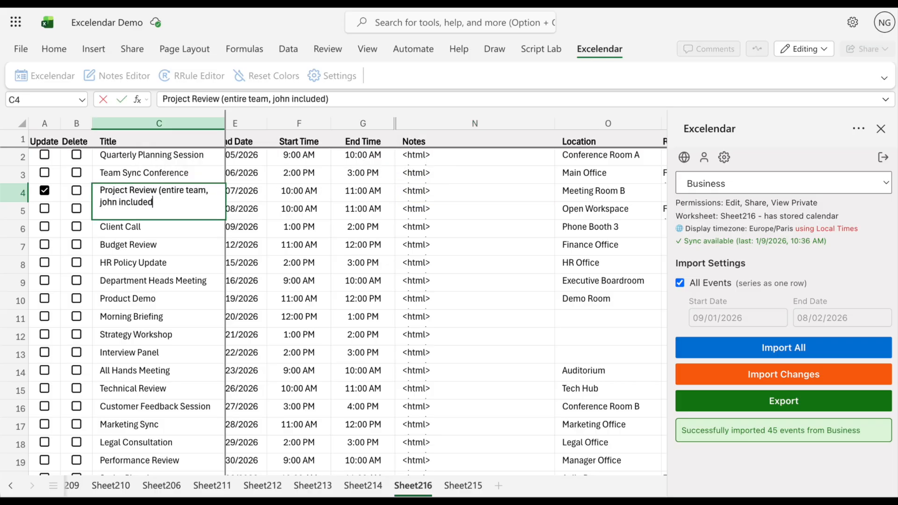
pyautogui.press('BackSpace')
pyautogui.press('BackSpace')
pyautogui.press('BackSpace')
pyautogui.press('BackSpace')
pyautogui.press('BackSpace')
pyautogui.press('BackSpace')
pyautogui.press('BackSpace')
pyautogui.press('BackSpace')
pyautogui.press('BackSpace')
pyautogui.press('BackSpace')
pyautogui.press('BackSpace')
pyautogui.press('BackSpace')
pyautogui.press('BackSpace')
pyautogui.press('BackSpace')
pyautogui.press('BackSpace')
pyautogui.press('BackSpace')
pyautogui.press('BackSpace')
pyautogui.press('BackSpace')
pyautogui.press('BackSpace')
pyautogui.press('BackSpace')
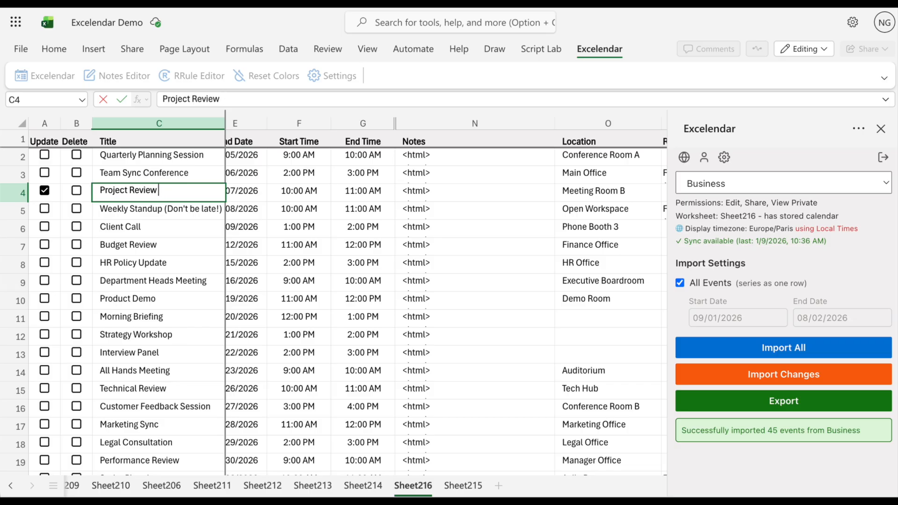
pyautogui.press('Return')
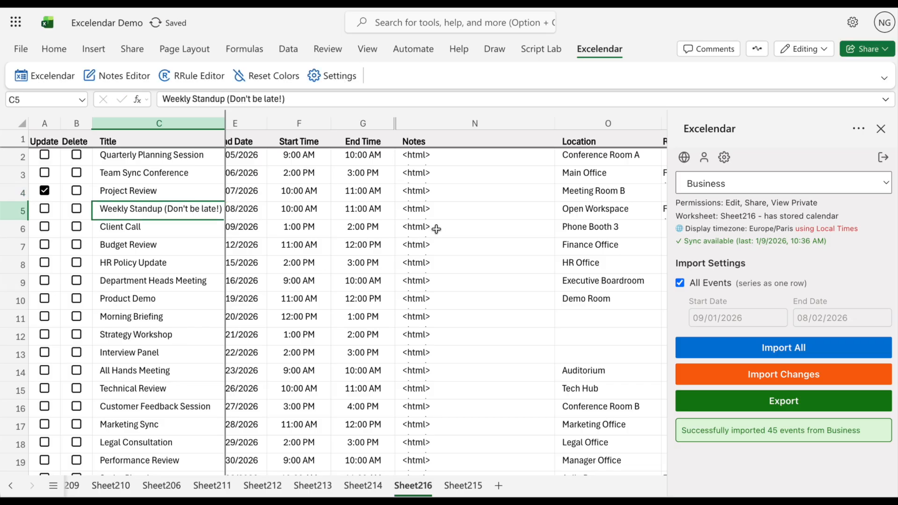
# - View the Project Review event in Outlook through its row link and close the event
pyautogui.hscroll(1, 436, 229)
pyautogui.hscroll(5, 436, 229)
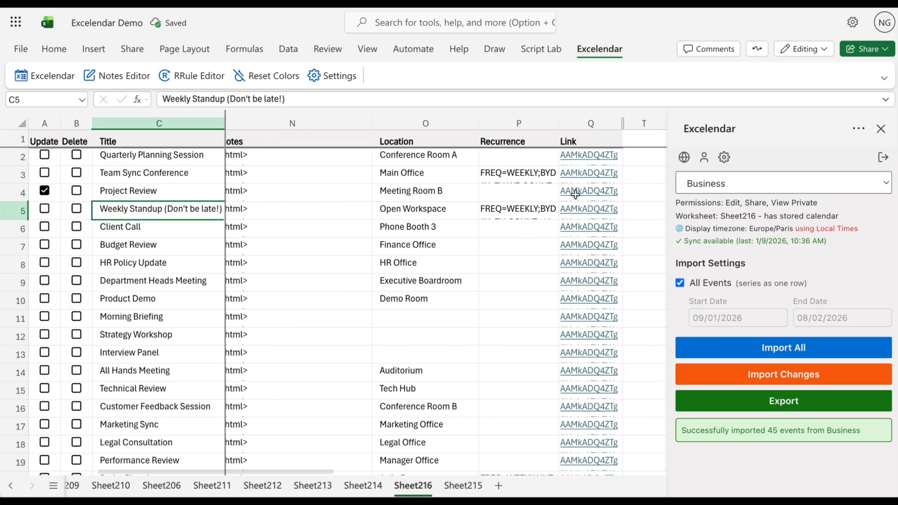
pyautogui.moveTo(574, 194)
pyautogui.click(601, 218)
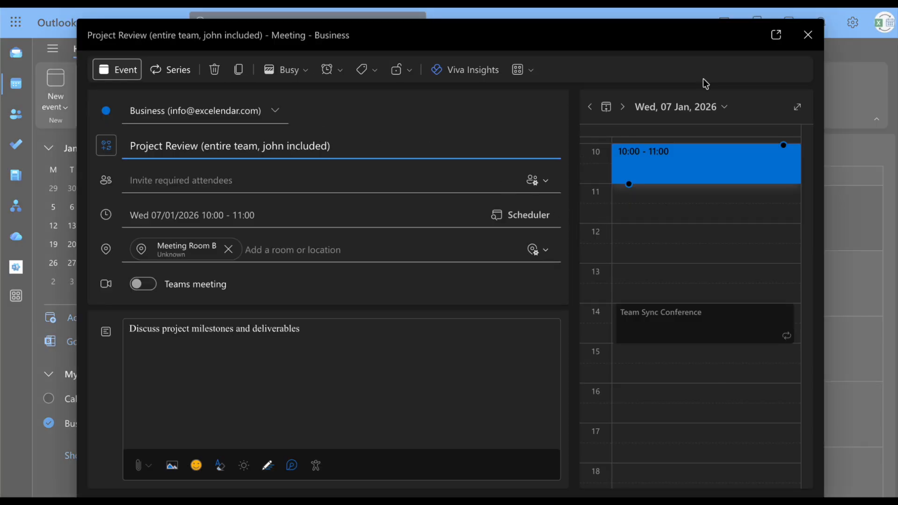
pyautogui.click(807, 34)
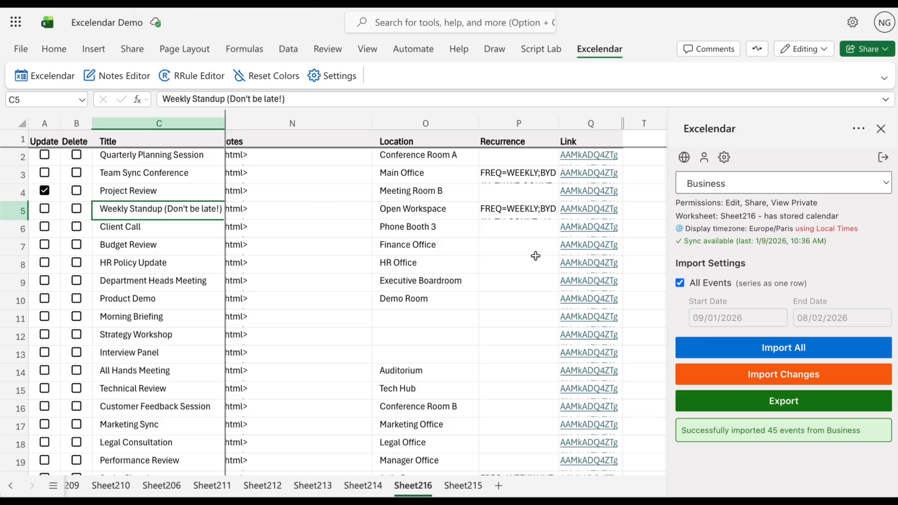
# - Export the edited row to the Business calendar and open the Project Review event in Outlook through its link
pyautogui.click(739, 406)
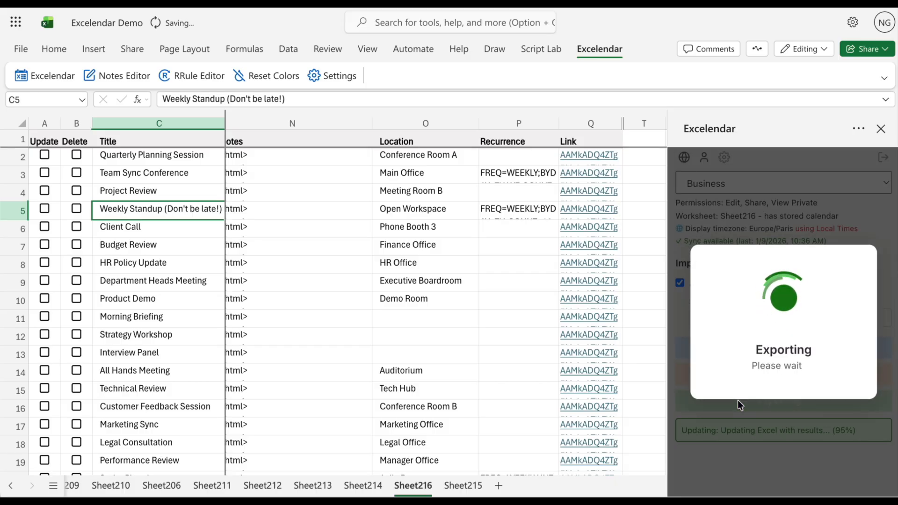
pyautogui.moveTo(594, 193)
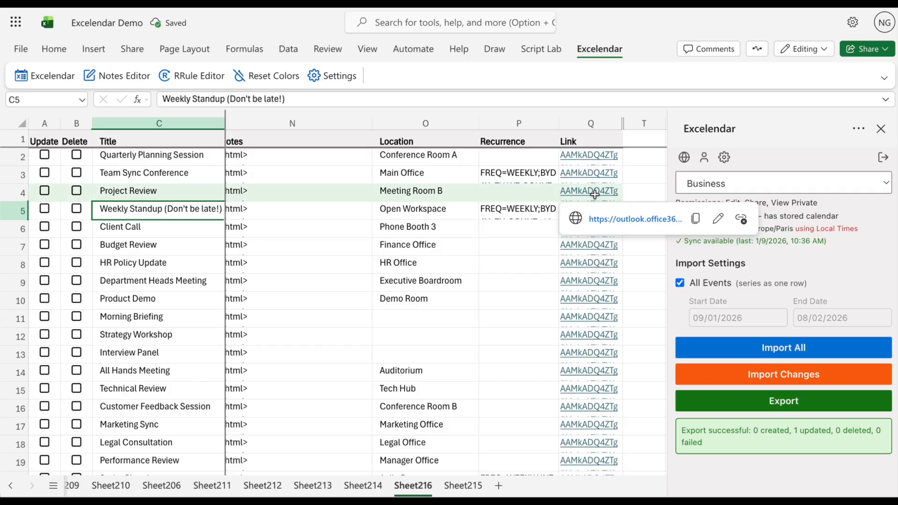
pyautogui.click(609, 219)
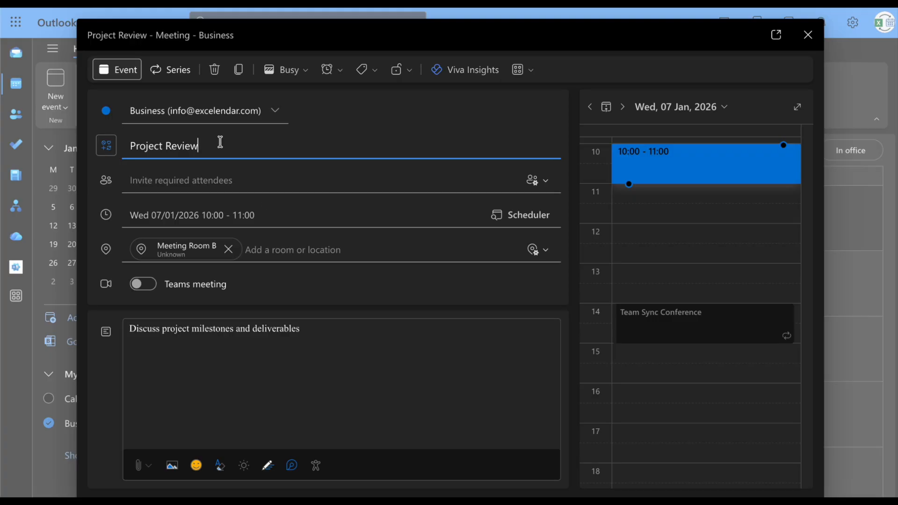
# - Rename the Outlook event as "Project Review Team Meeting" and save it
pyautogui.write('Team')
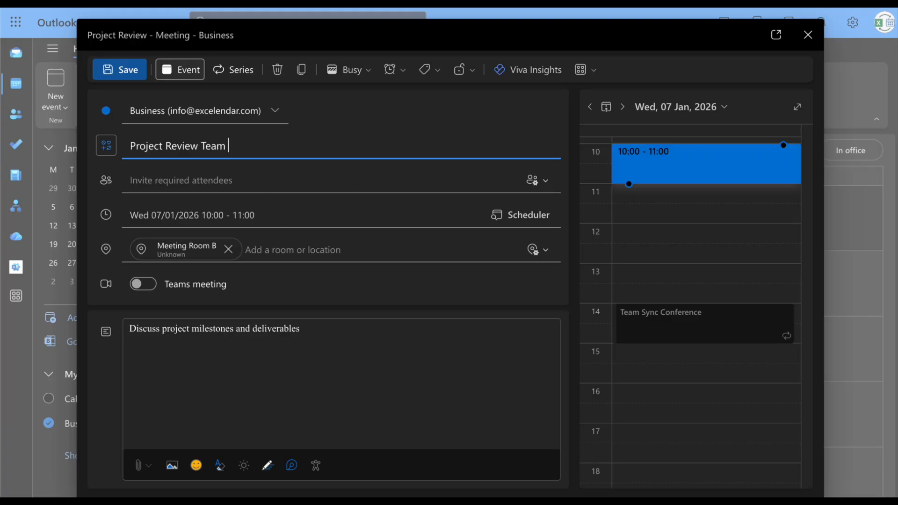
pyautogui.write(' Meeting')
pyautogui.click(114, 69)
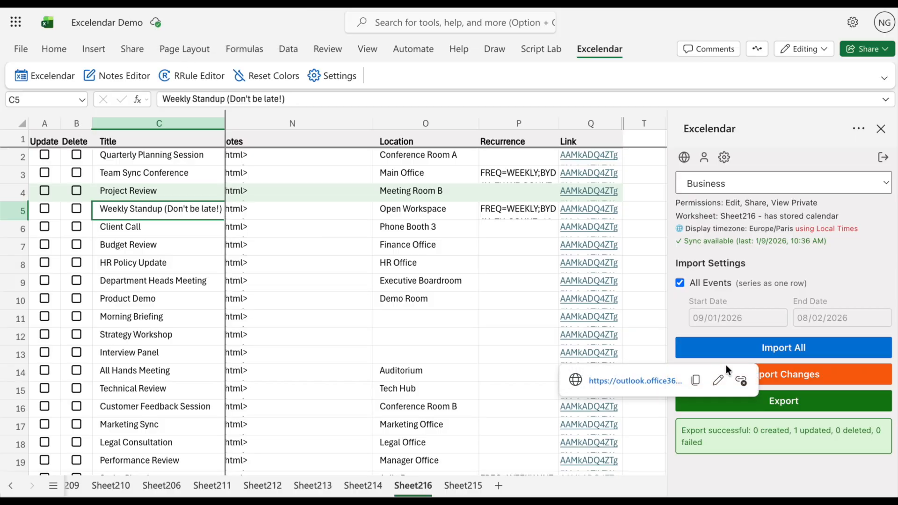
# - Import only the calendar changes into the Excel sheet and select the updated title in row 4
pyautogui.click(791, 379)
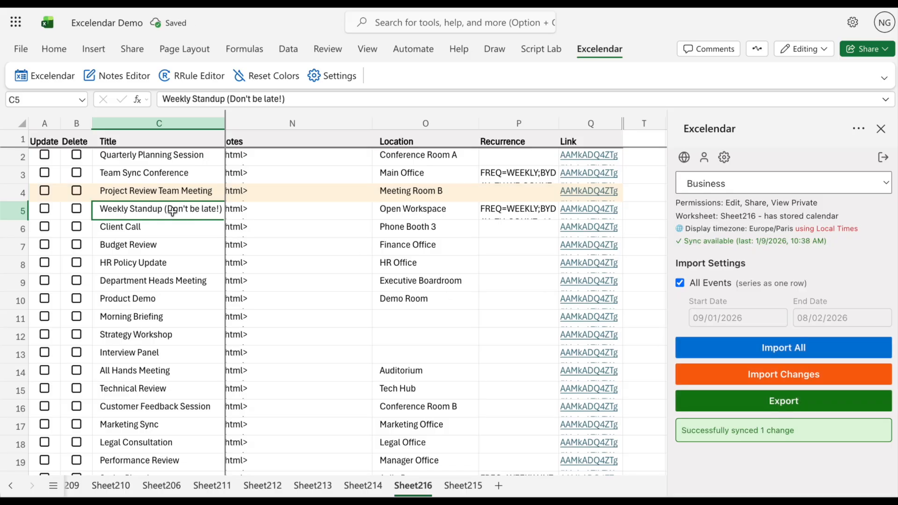
pyautogui.click(136, 192)
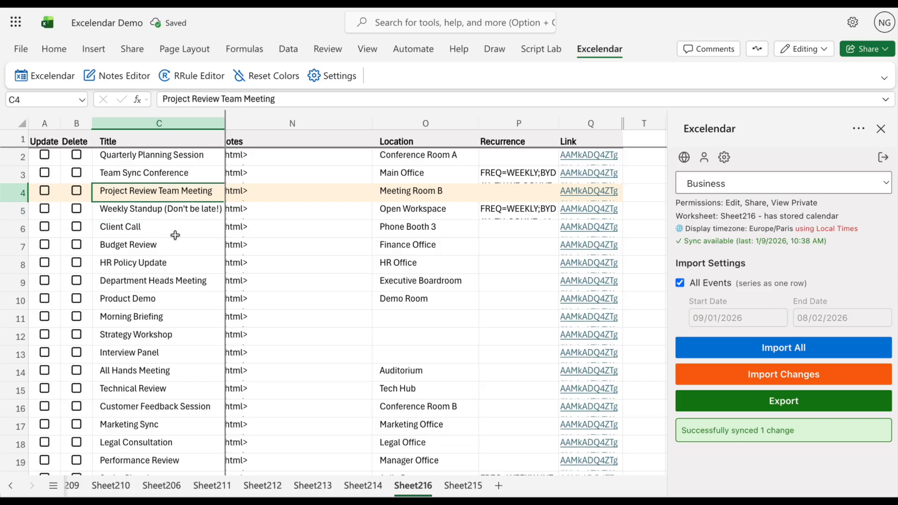
# - Enable Use Event Dates/Times for this sheet with updated column visibility, and widen the event date and time columns
pyautogui.hscroll(-5, 301, 238)
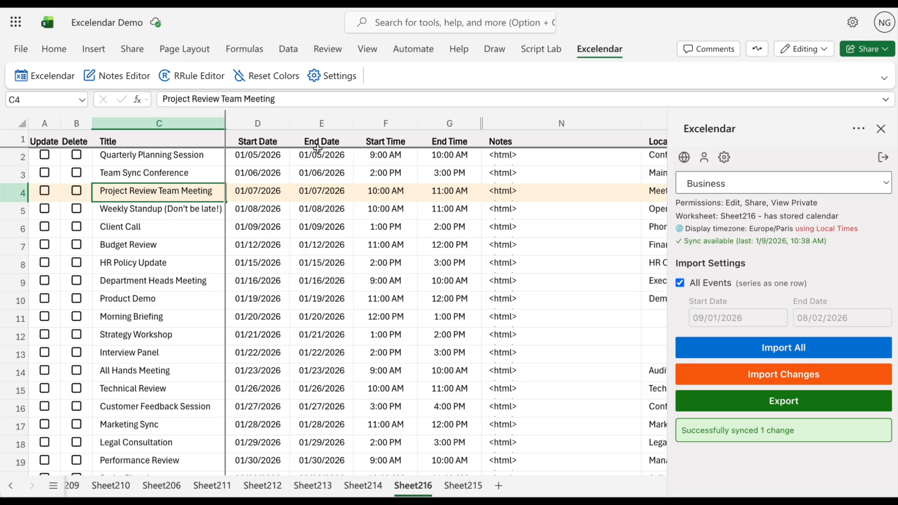
pyautogui.doubleClick(824, 231)
pyautogui.click(724, 157)
pyautogui.scroll(-6, 739, 267)
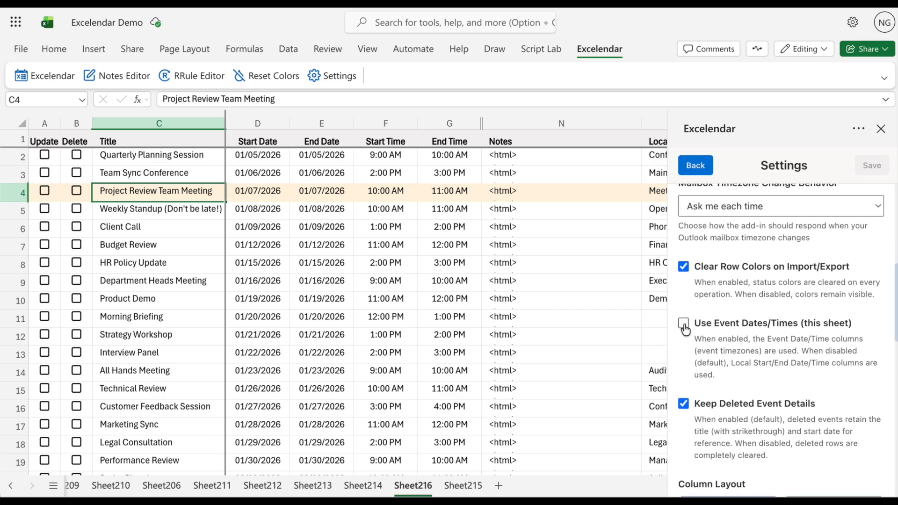
pyautogui.click(684, 323)
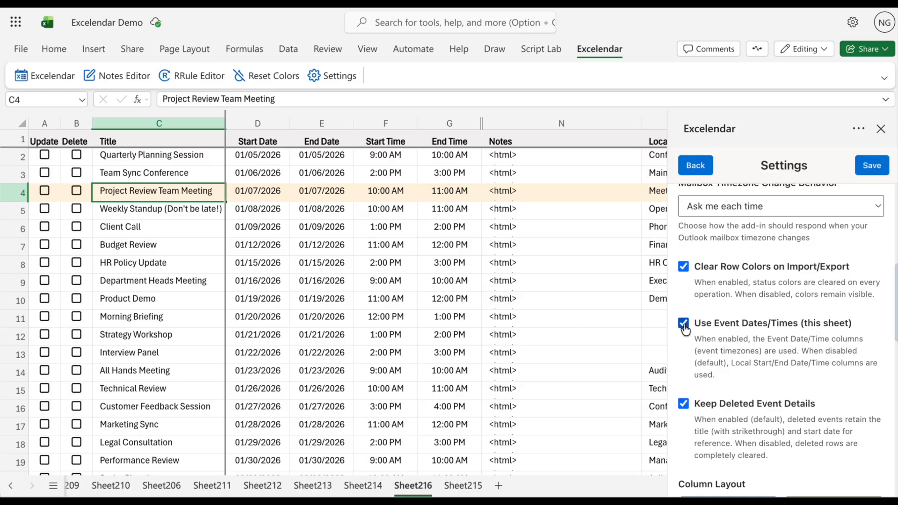
pyautogui.click(866, 171)
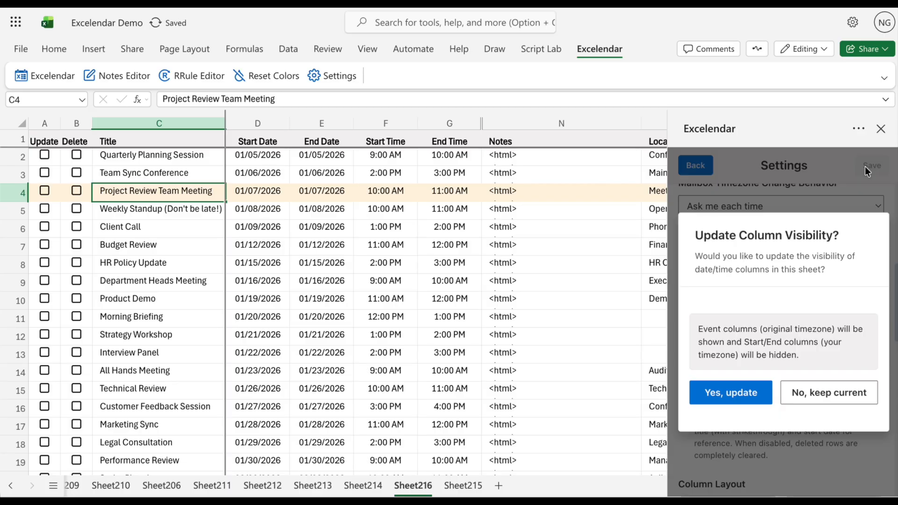
pyautogui.click(734, 393)
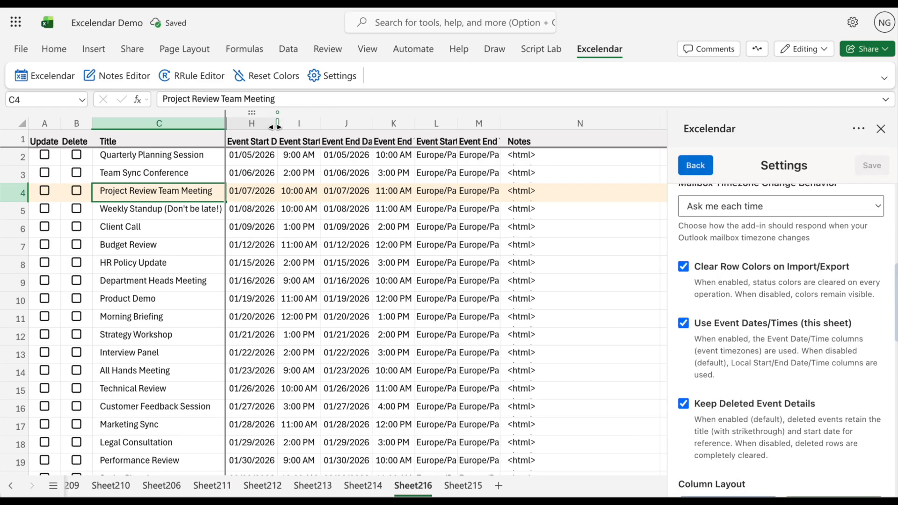
pyautogui.moveTo(278, 123); pyautogui.dragTo(559, 123)
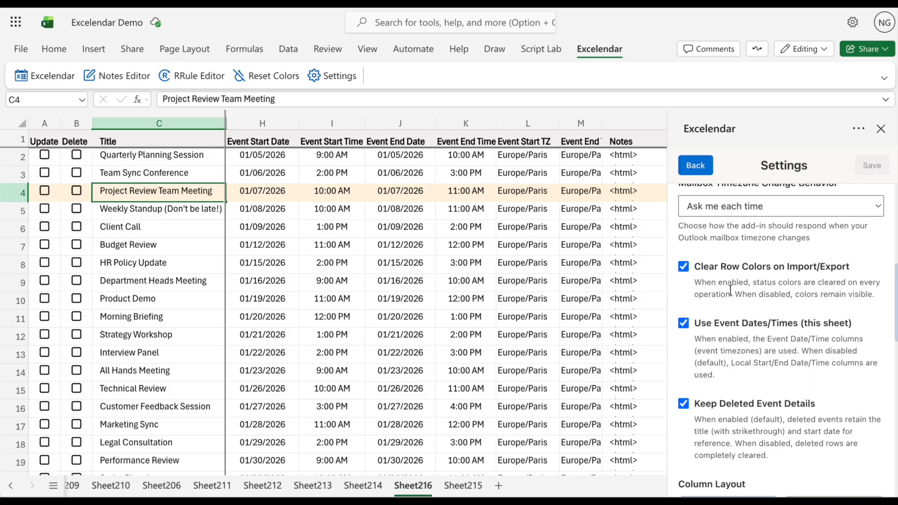
# - Disable Use Event Dates/Times for this sheet, update the column visibility to the local Start/End columns, and leave the settings
pyautogui.click(684, 324)
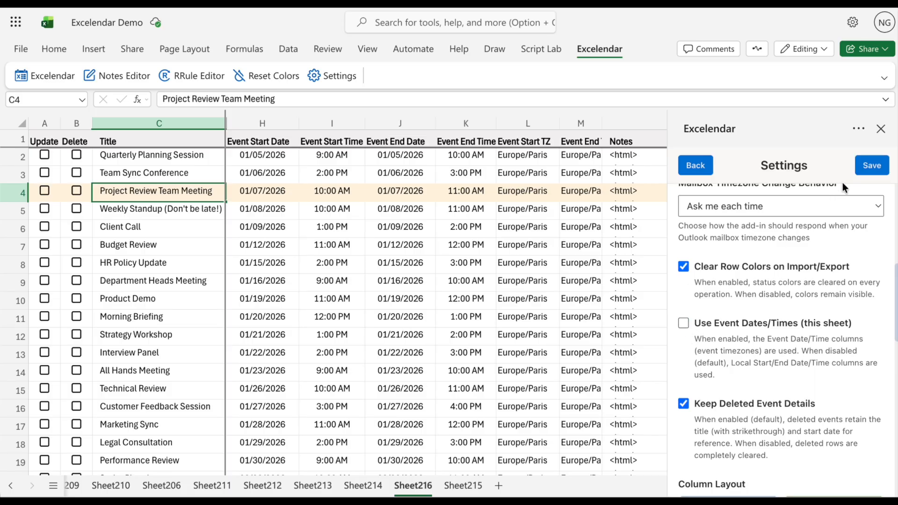
pyautogui.click(870, 167)
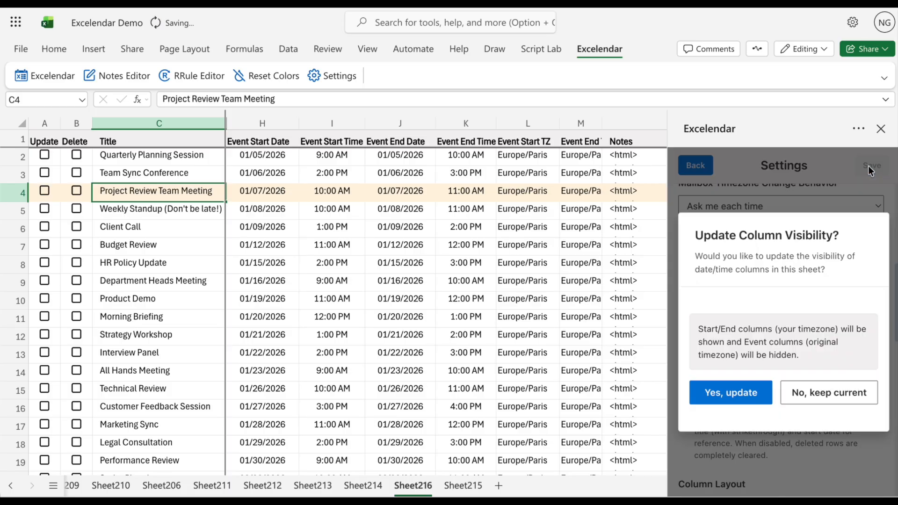
pyautogui.click(727, 394)
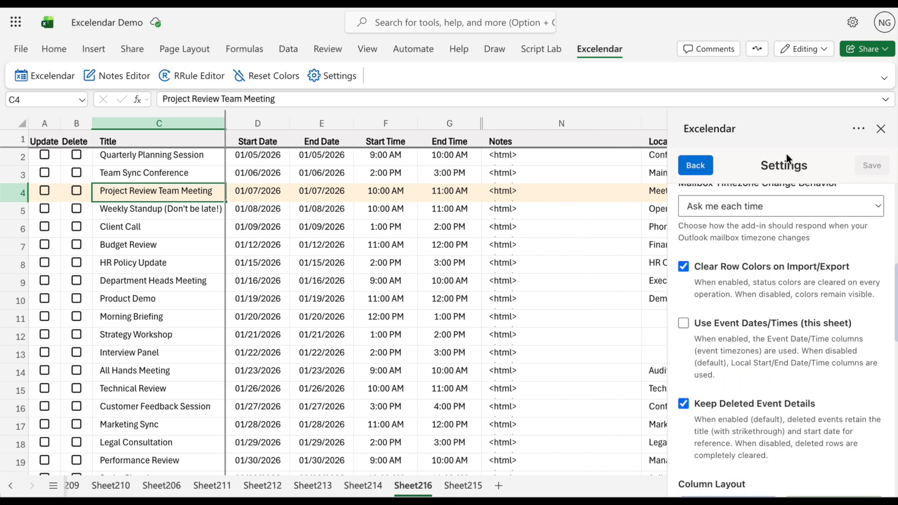
pyautogui.click(699, 170)
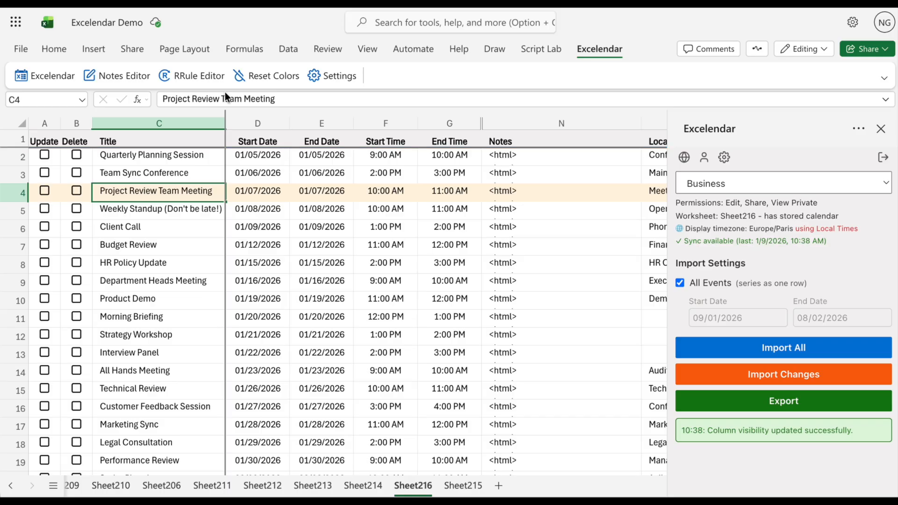
# - Open the Project Review Team Meeting note in the Notes Editor and set its entire text to 18px
pyautogui.click(112, 81)
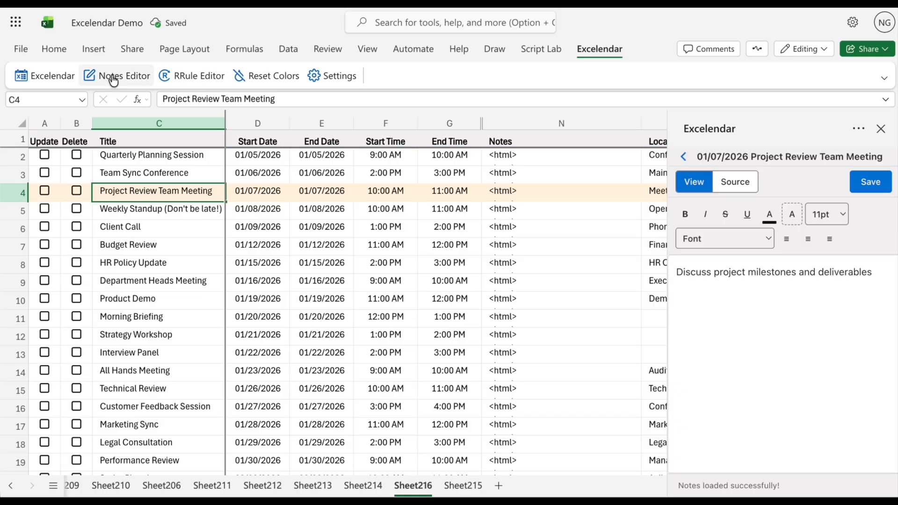
pyautogui.tripleClick(679, 272)
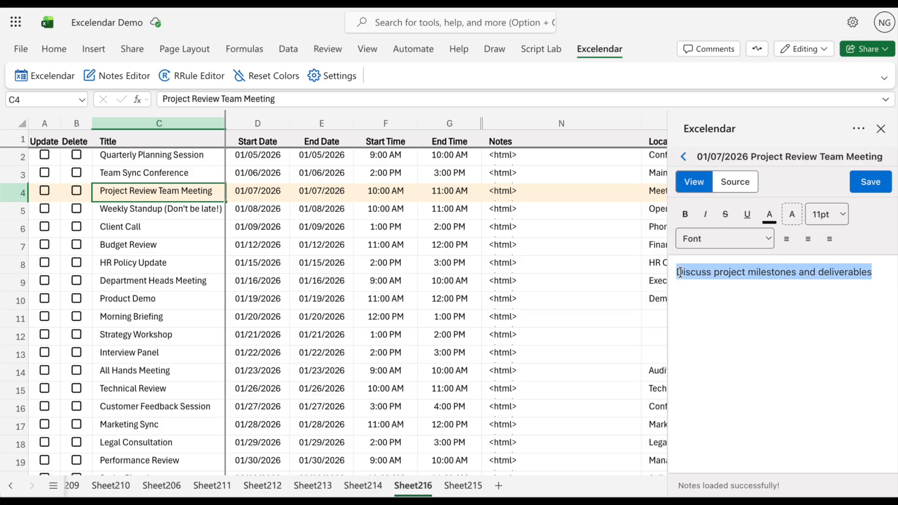
pyautogui.click(842, 215)
pyautogui.click(830, 275)
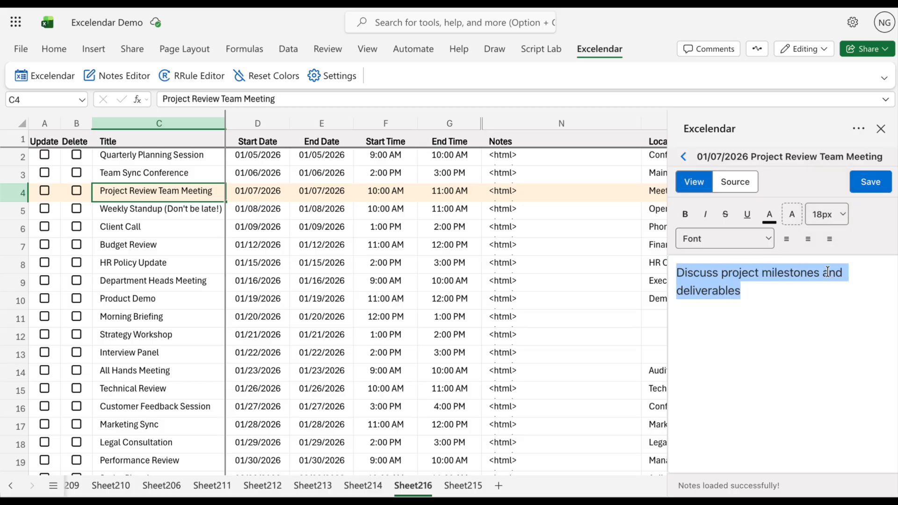
# - Apply a red (255, 0, 0) background color to the entire note text
pyautogui.click(792, 215)
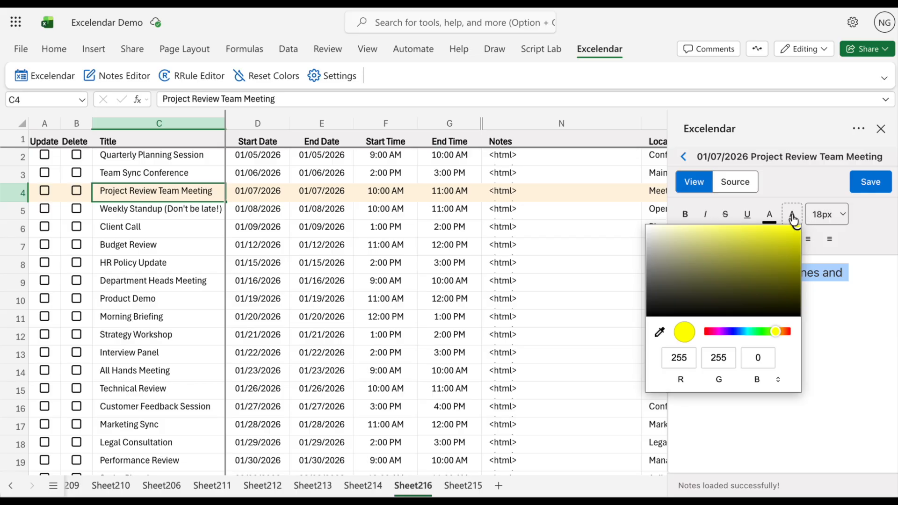
pyautogui.click(704, 332)
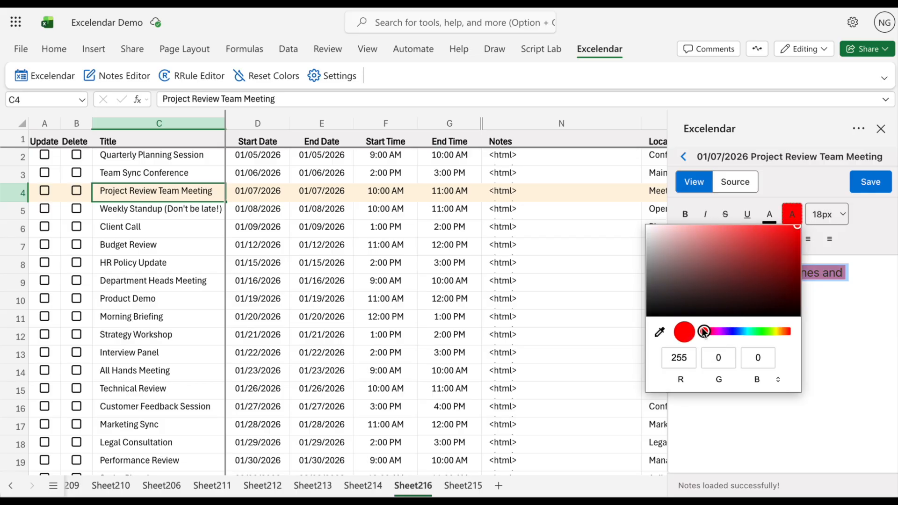
pyautogui.click(814, 309)
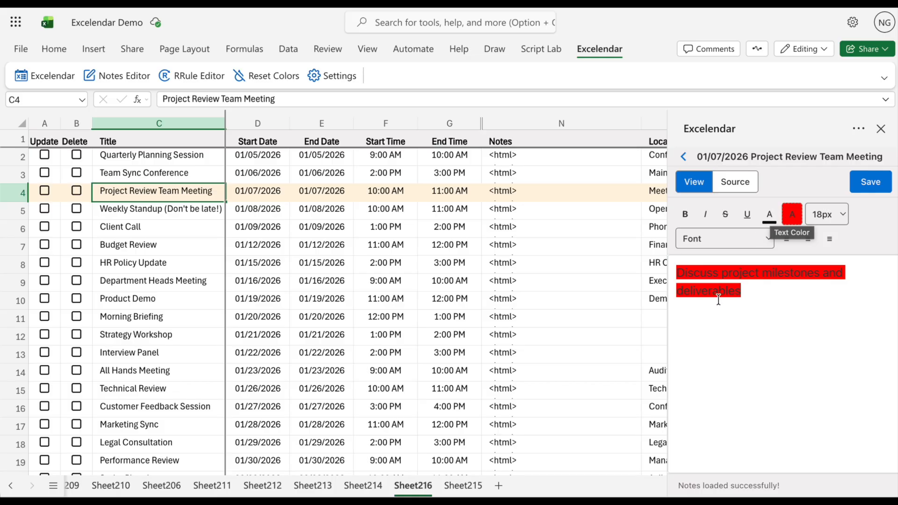
# - Reselect the entire note text and change its text color to white
pyautogui.moveTo(741, 291); pyautogui.dragTo(688, 276)
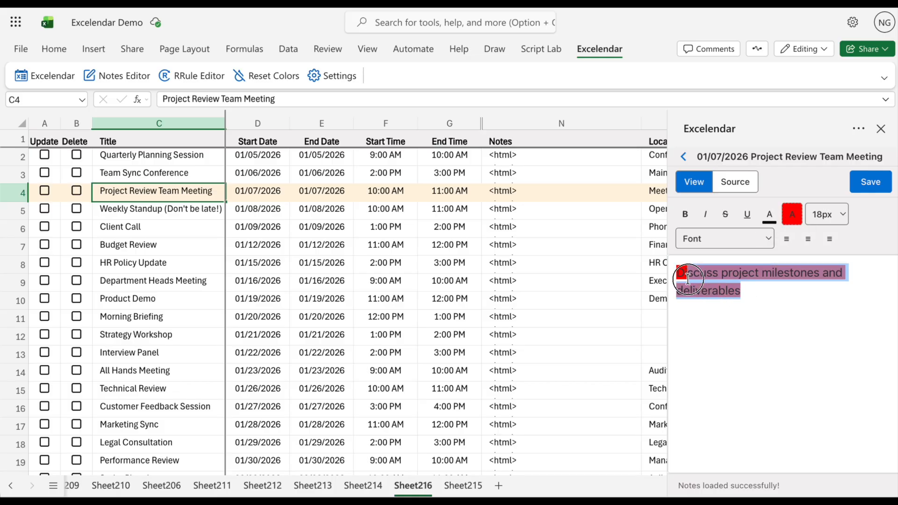
pyautogui.click(770, 217)
pyautogui.moveTo(651, 254); pyautogui.dragTo(616, 220)
pyautogui.click(616, 220)
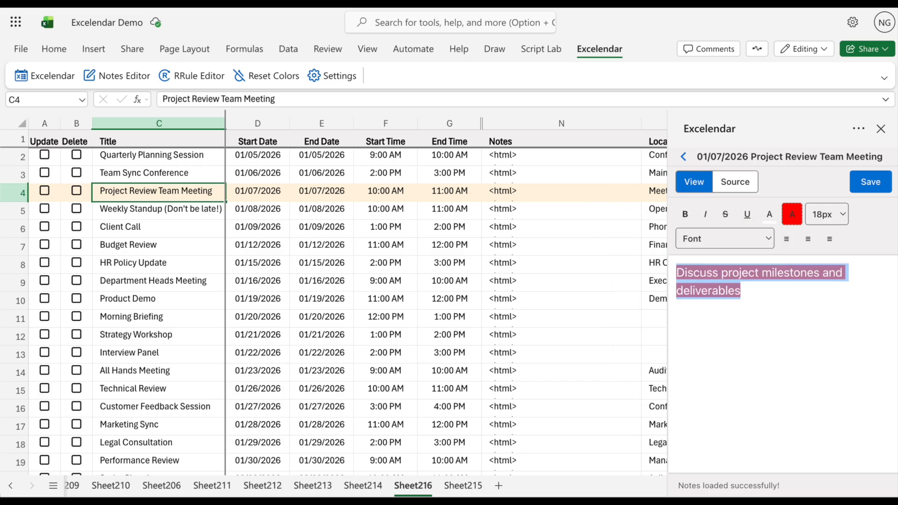
pyautogui.click(760, 289)
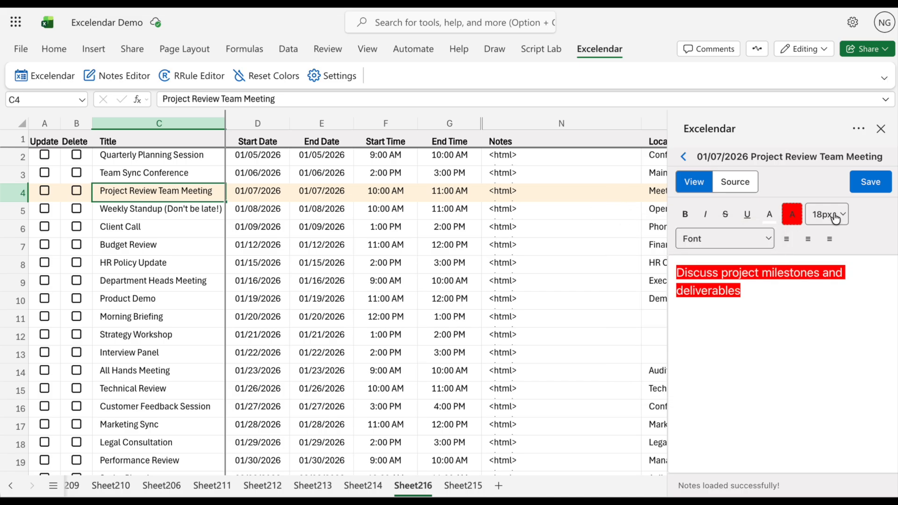
# - Save the formatted note and check its HTML source before returning to the formatted view
pyautogui.click(871, 185)
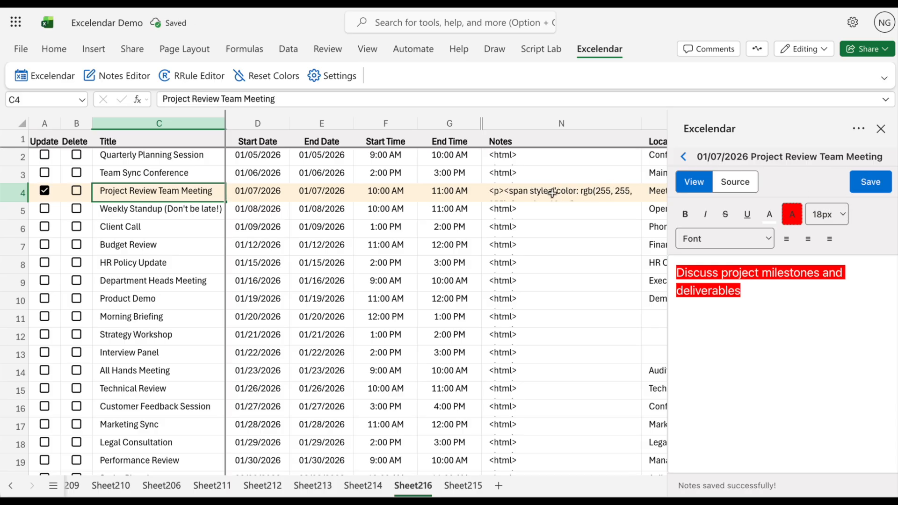
pyautogui.click(736, 187)
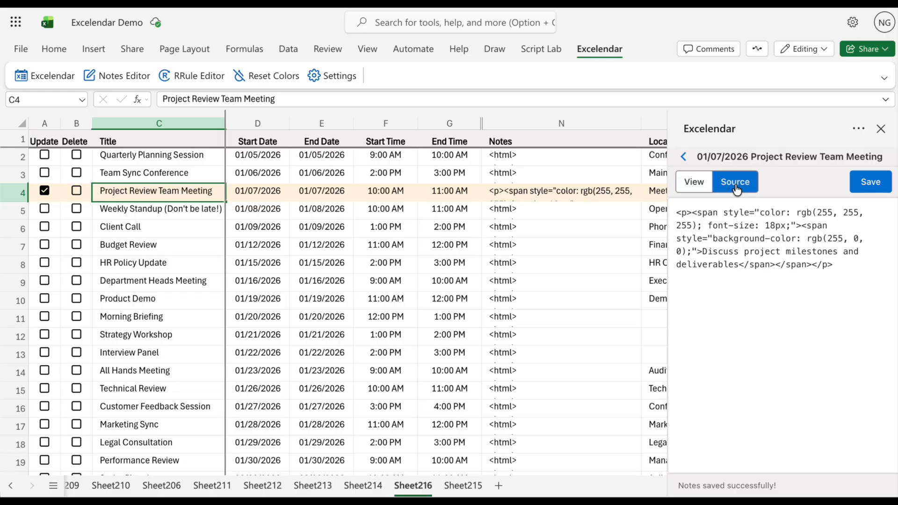
pyautogui.click(695, 185)
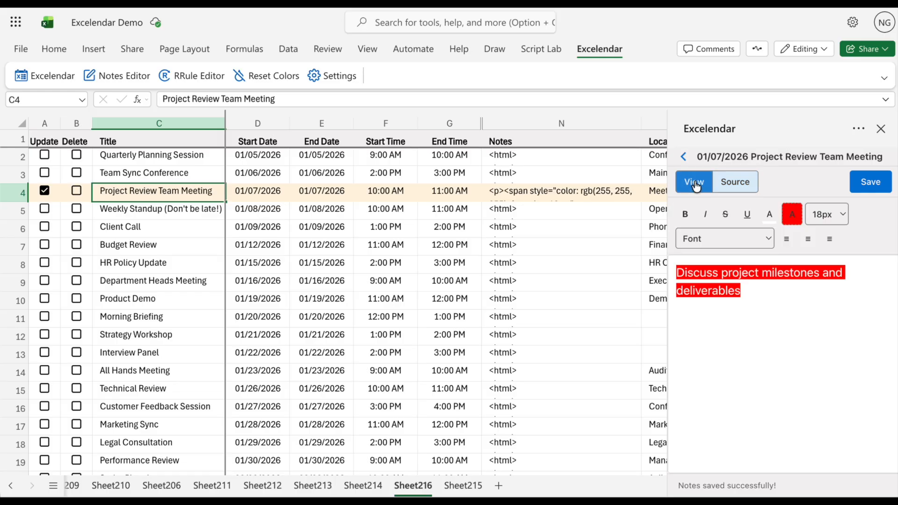
# - Export the updated note to the Business calendar and open the Project Review Team Meeting in Outlook through its link to check the note
pyautogui.click(684, 158)
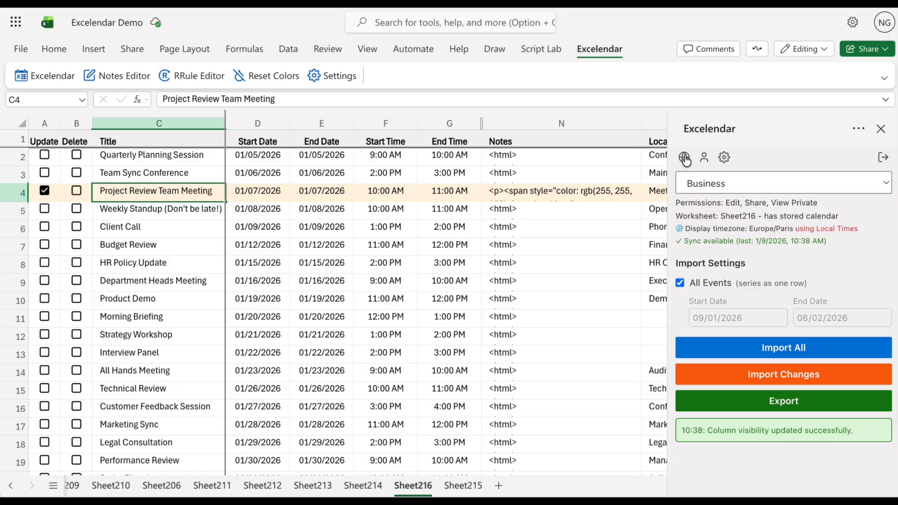
pyautogui.click(753, 406)
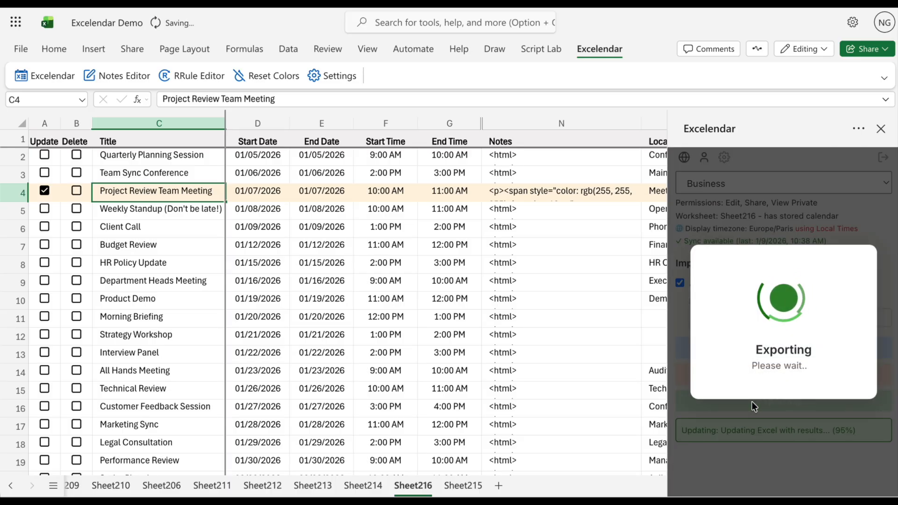
pyautogui.hscroll(4, 575, 344)
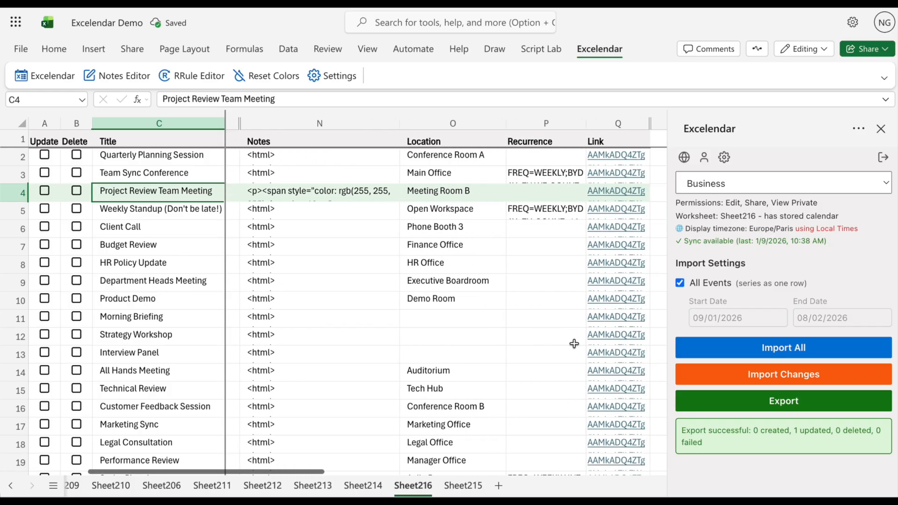
pyautogui.moveTo(586, 193)
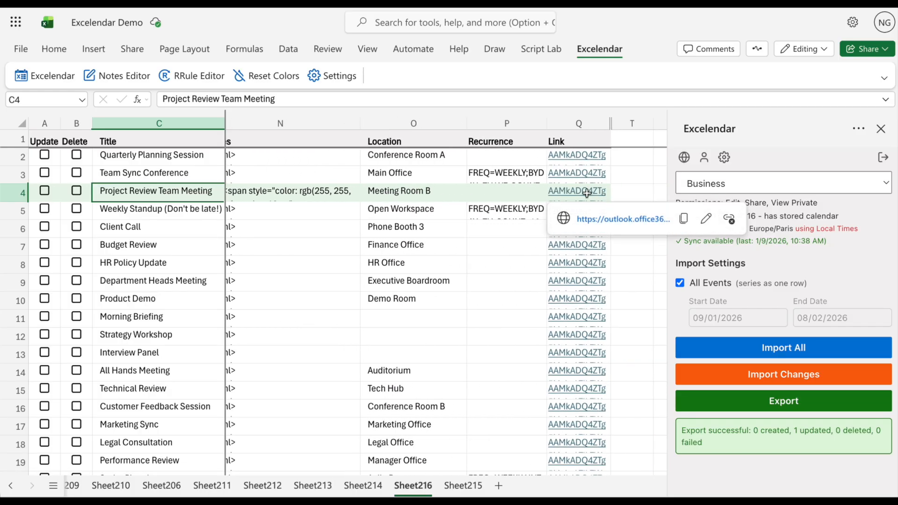
pyautogui.click(596, 218)
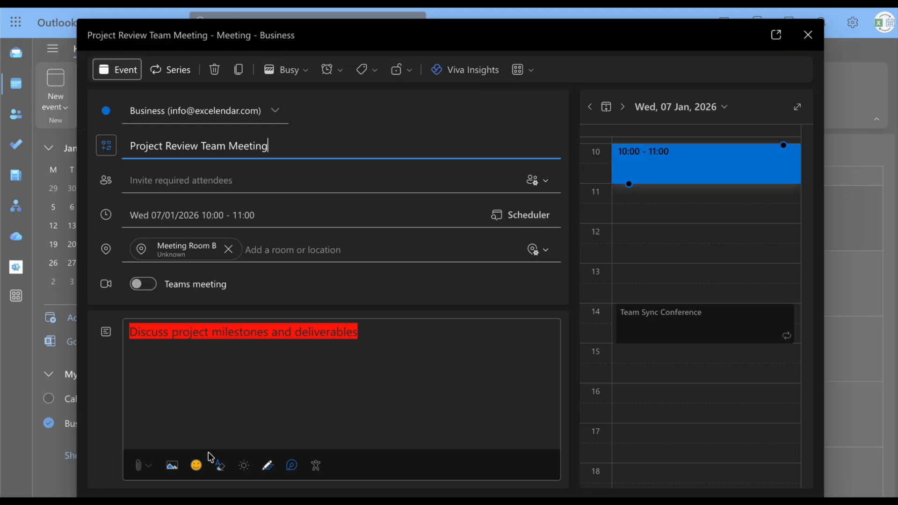
pyautogui.click(243, 465)
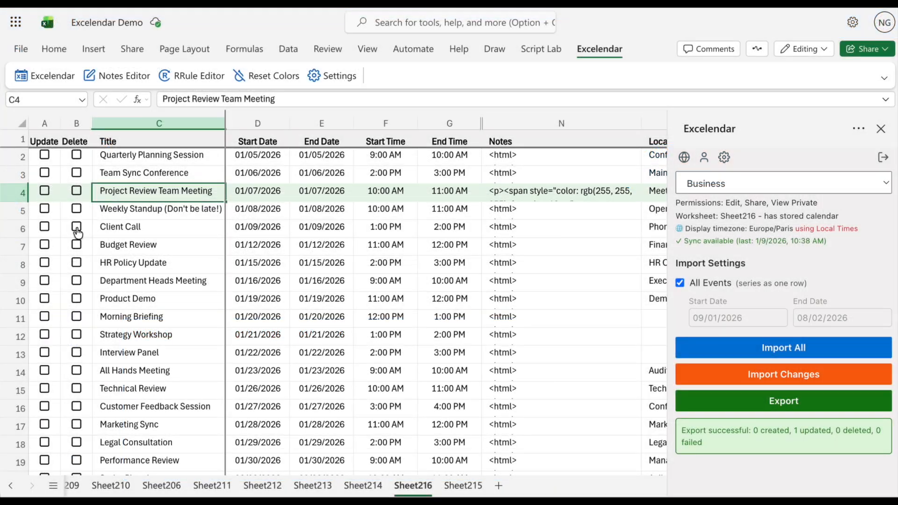
# - Mark the Client Call event for deletion and export the deletion to the Business calendar
pyautogui.click(76, 227)
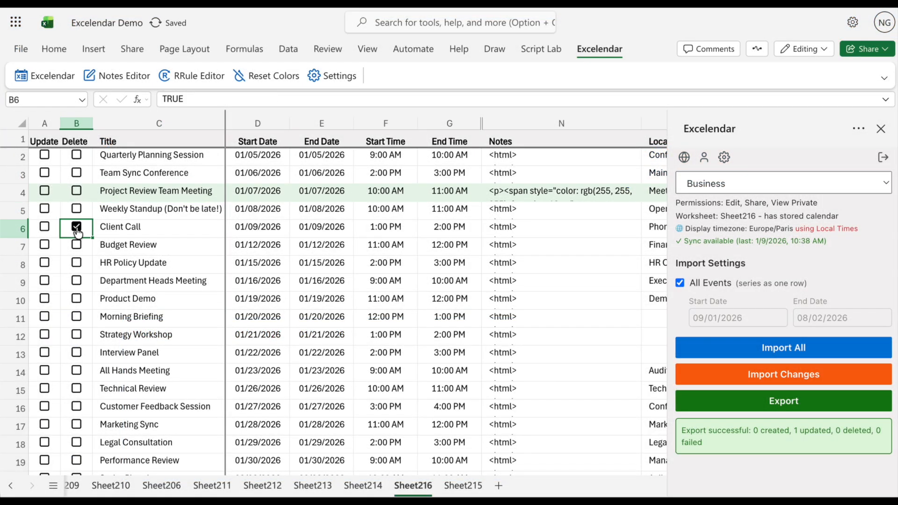
pyautogui.click(720, 405)
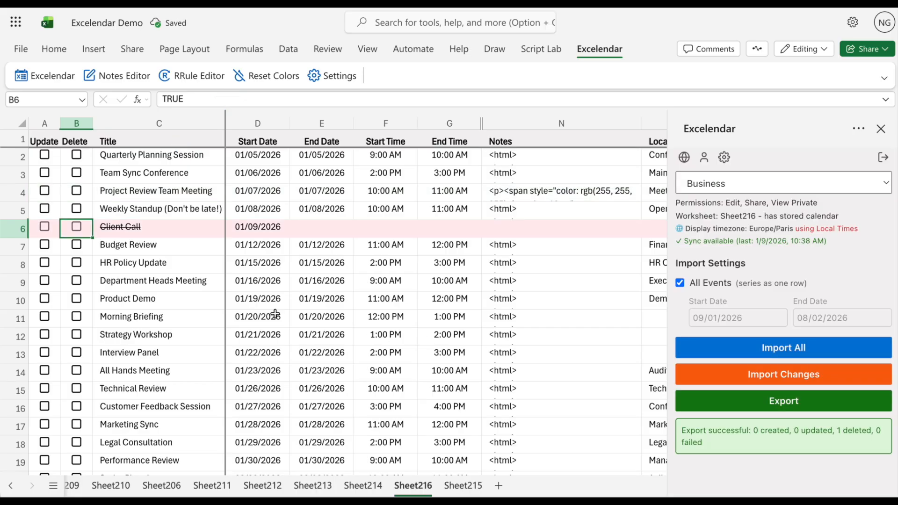
pyautogui.click(125, 299)
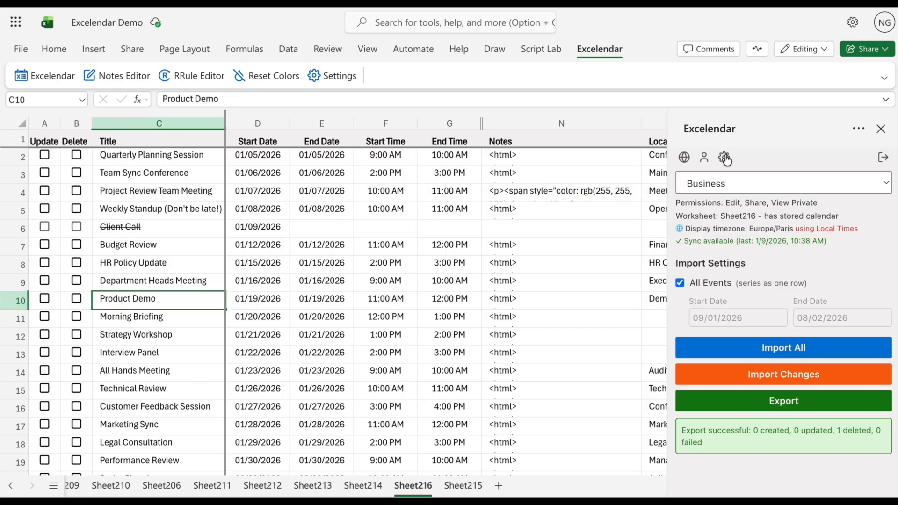
# - Examine the add-in settings for languages, timezone behavior, row colors, event dates and deleted event details
pyautogui.click(724, 157)
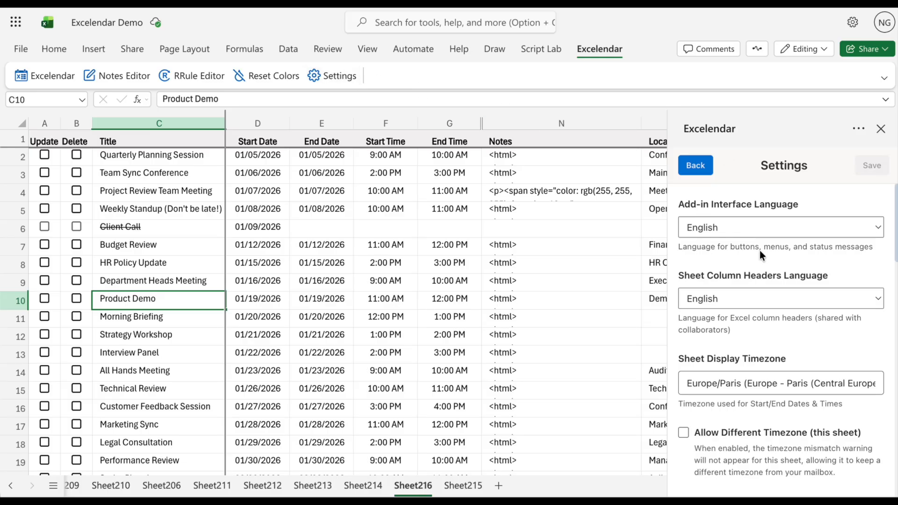
pyautogui.click(782, 228)
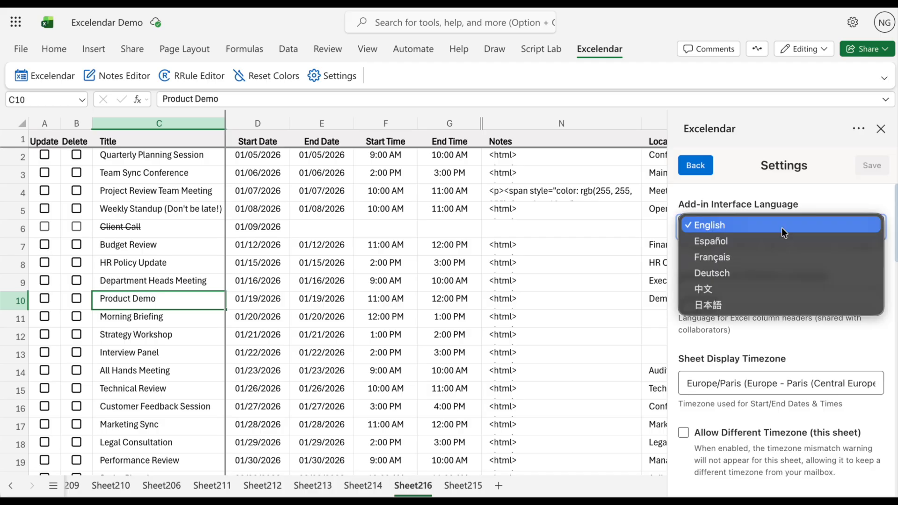
pyautogui.click(790, 200)
pyautogui.click(773, 297)
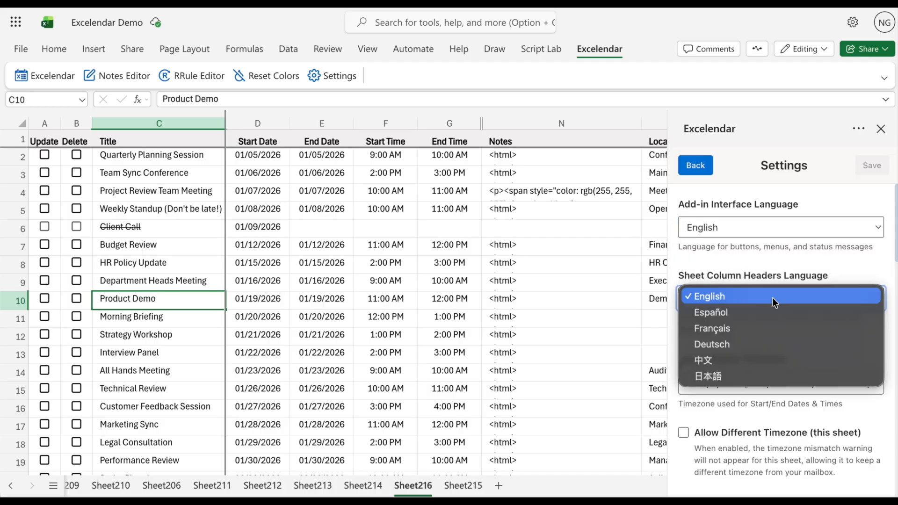
pyautogui.click(776, 270)
pyautogui.scroll(-2, 776, 270)
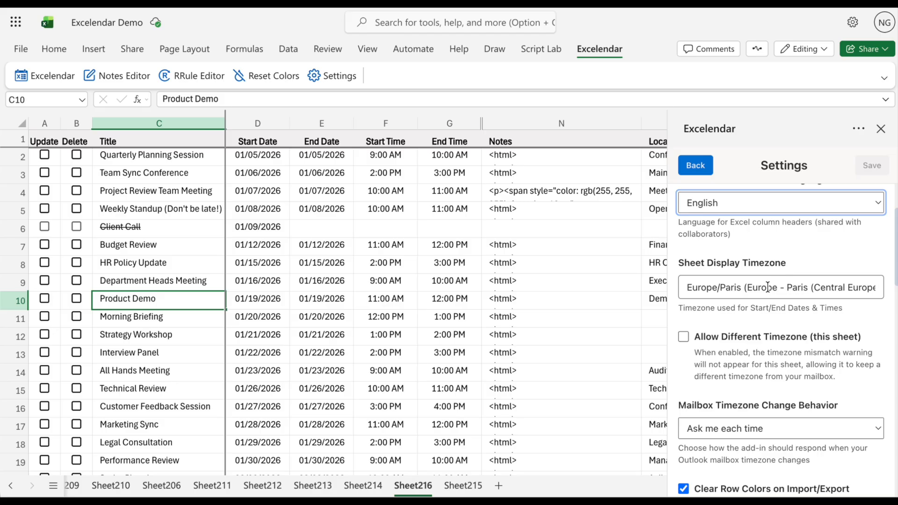
pyautogui.scroll(-1, 767, 287)
pyautogui.scroll(-1, 767, 286)
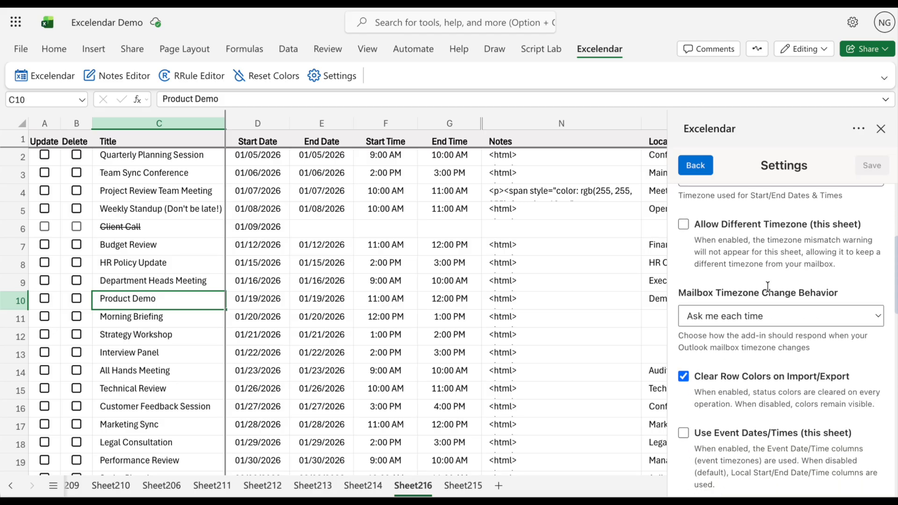
pyautogui.click(766, 316)
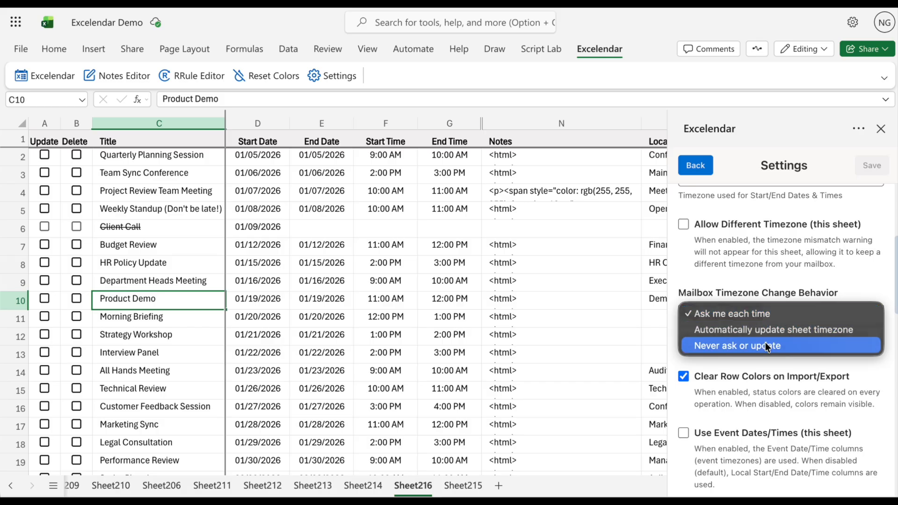
pyautogui.click(781, 280)
pyautogui.scroll(-3, 780, 278)
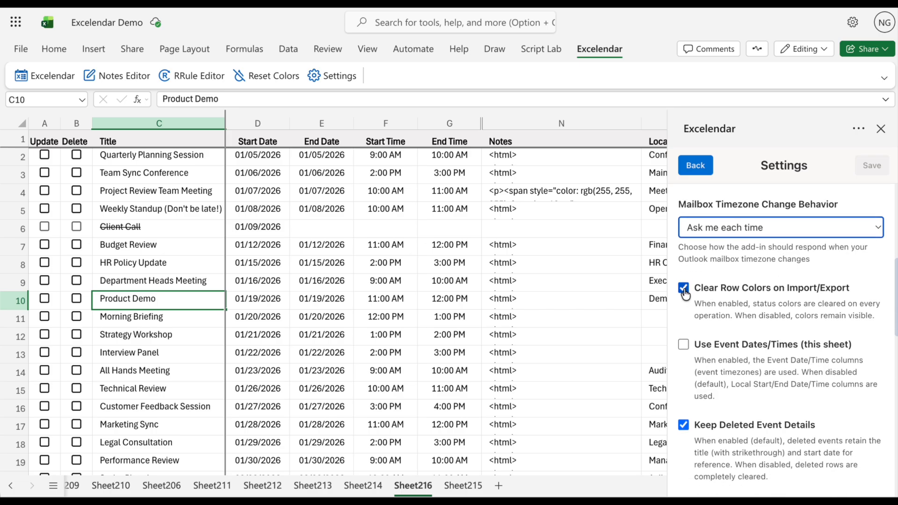
pyautogui.scroll(-1, 699, 304)
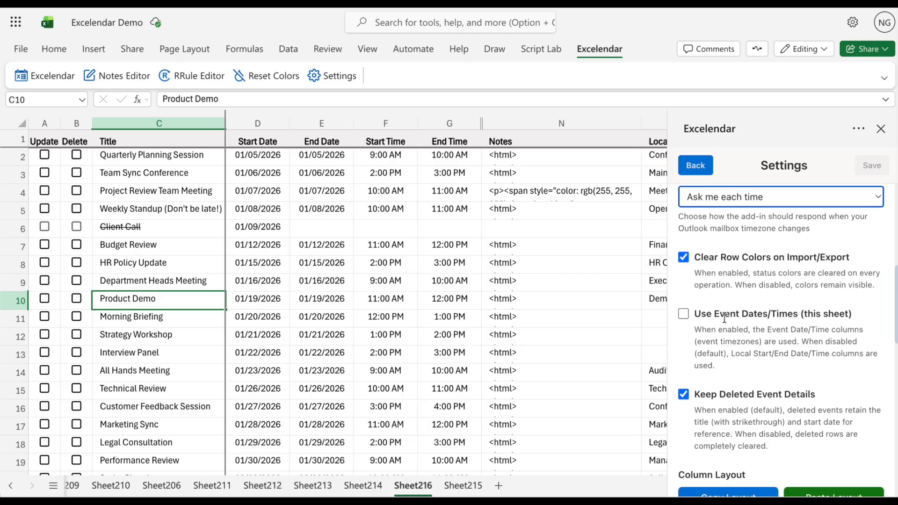
pyautogui.scroll(-2, 700, 309)
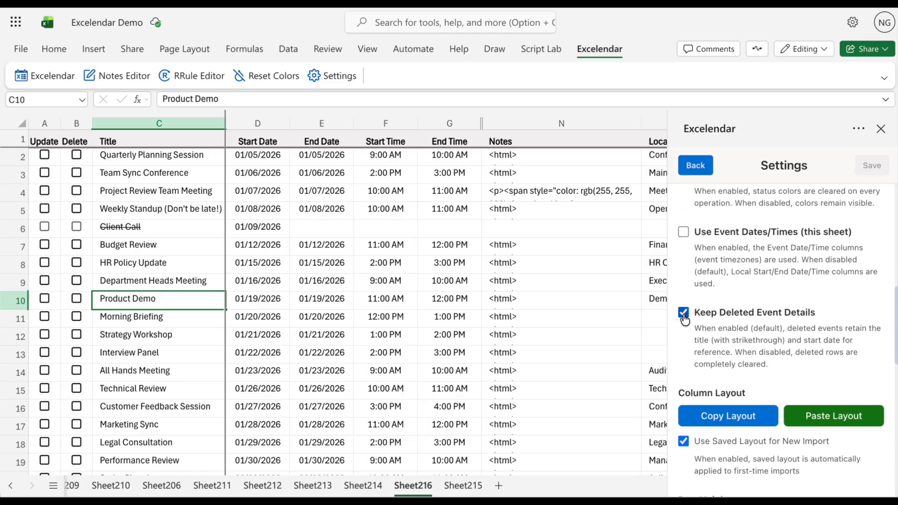
# - Disable Use Saved Layout for New Import and set the default row height to 18 points
pyautogui.scroll(-3, 706, 328)
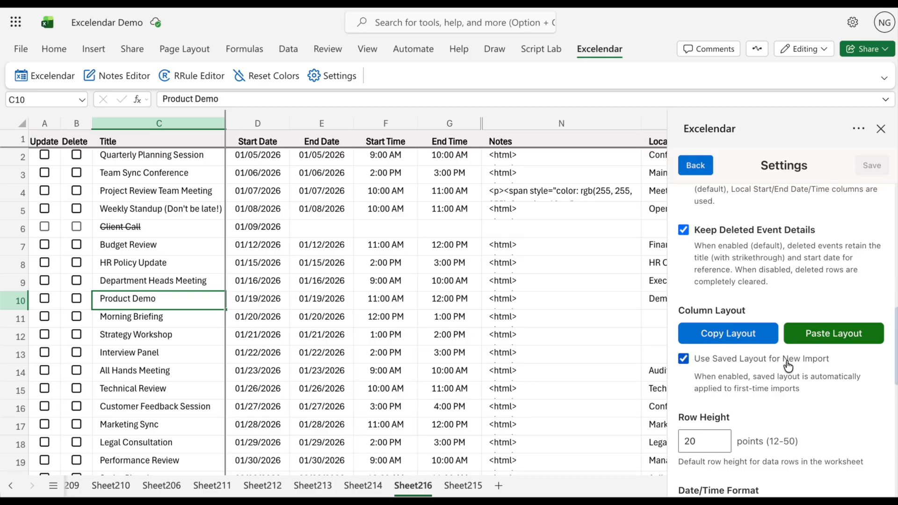
pyautogui.click(684, 359)
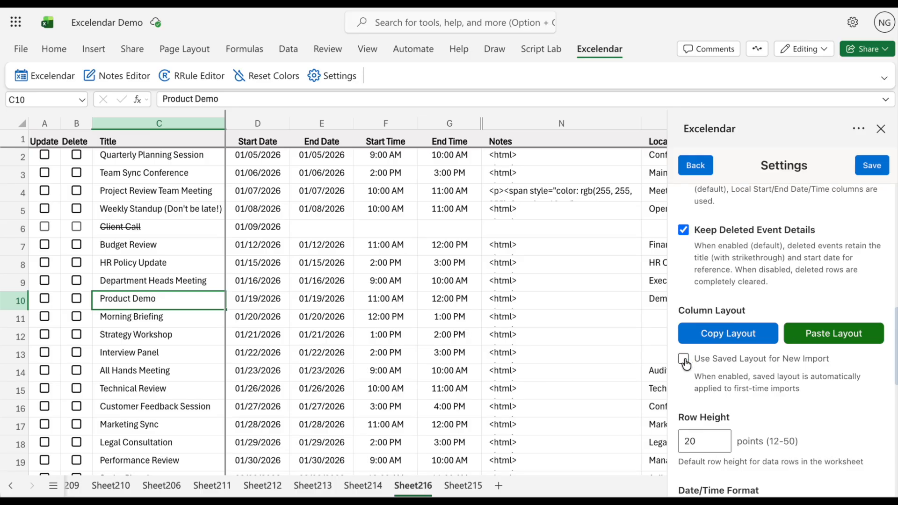
pyautogui.scroll(-3, 724, 368)
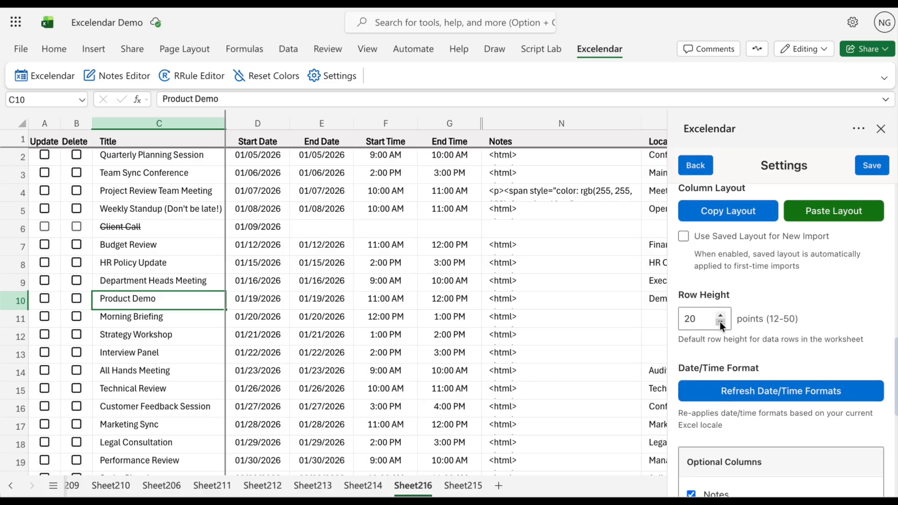
pyautogui.click(720, 321)
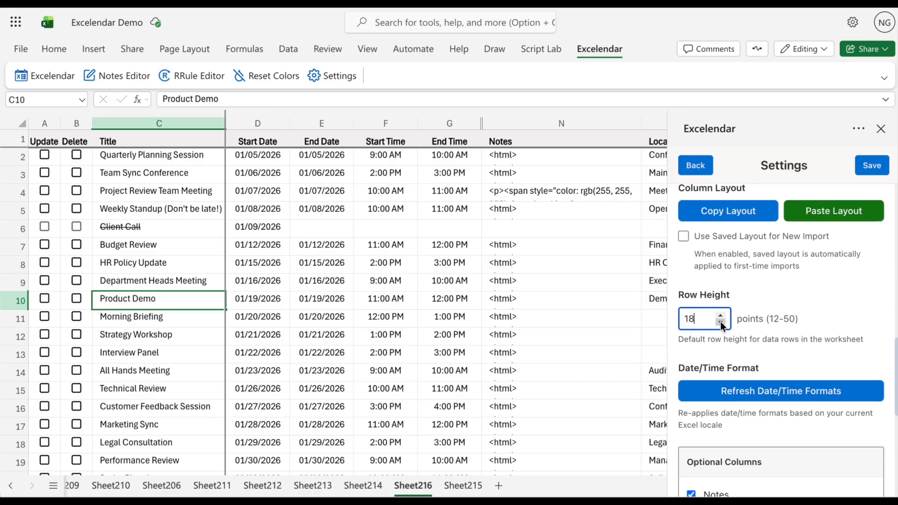
# - Select the struck-through Client Call row and remove the deleted event rows from the worksheet
pyautogui.scroll(-3, 775, 323)
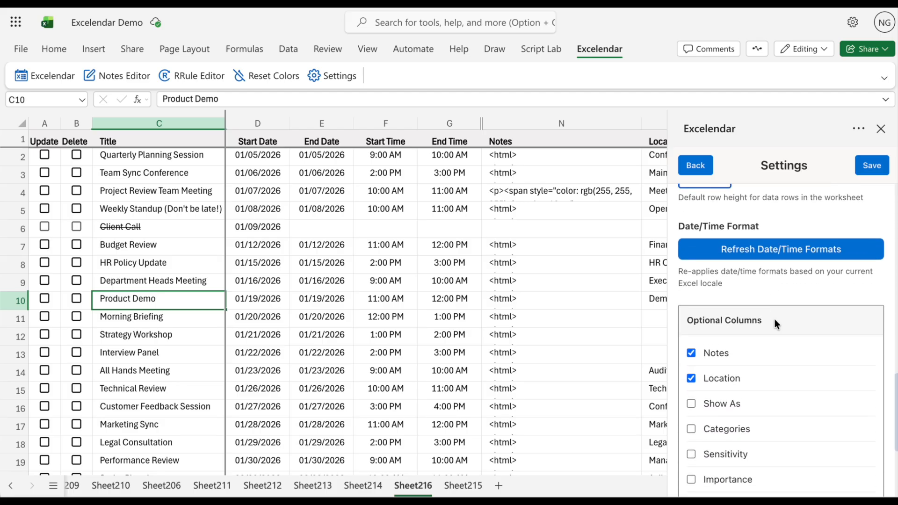
pyautogui.scroll(-3, 774, 323)
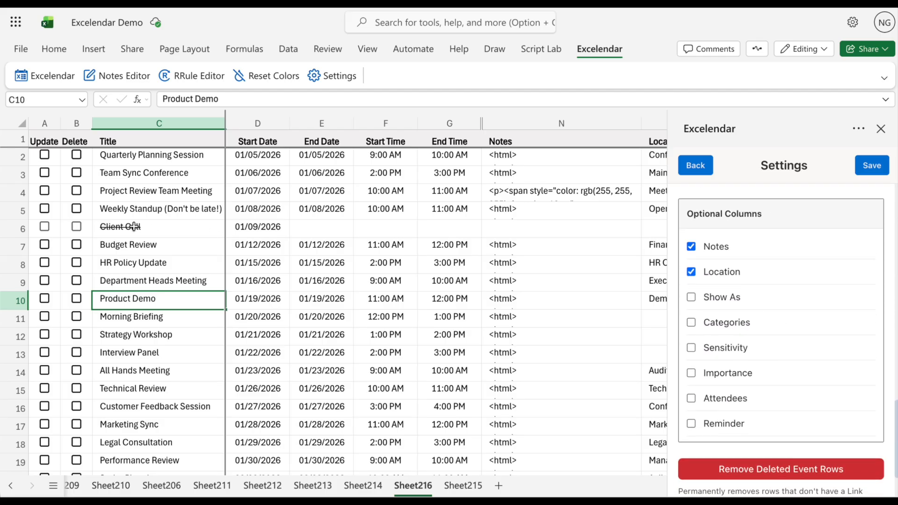
pyautogui.click(14, 228)
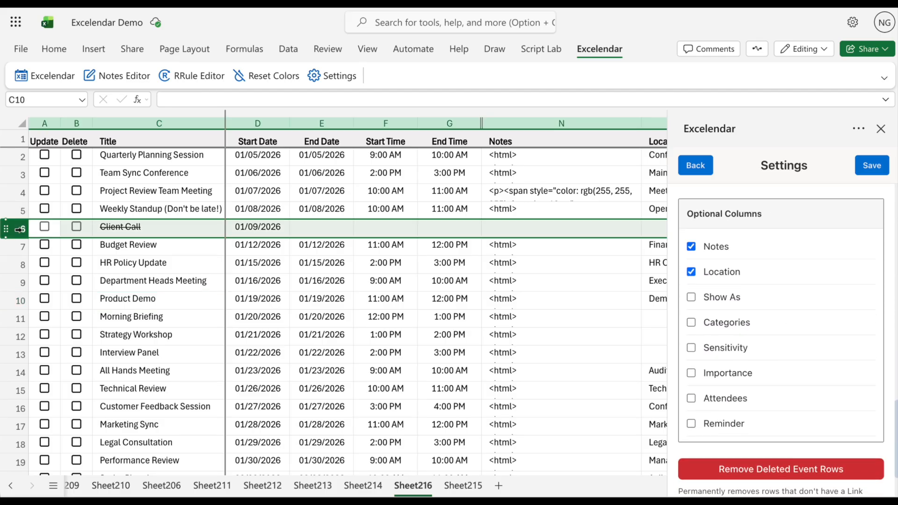
pyautogui.click(784, 469)
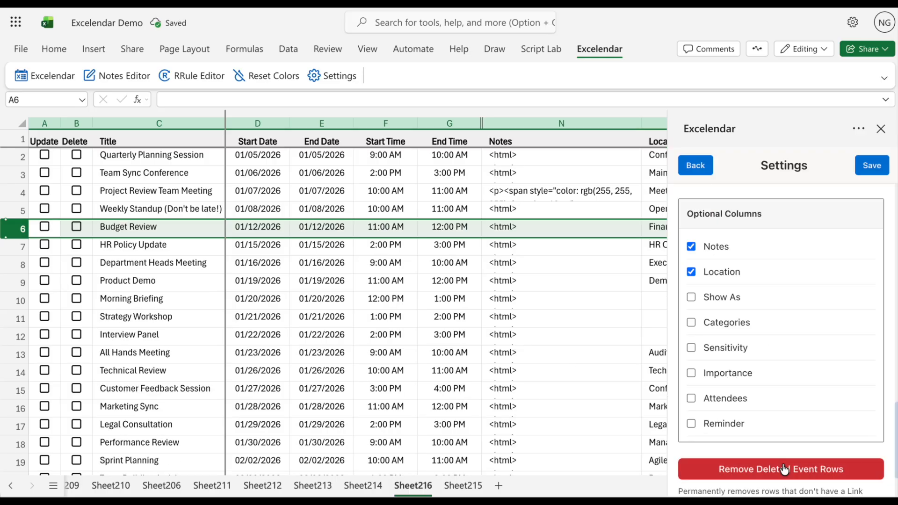
# - Save the add-in settings
pyautogui.click(873, 166)
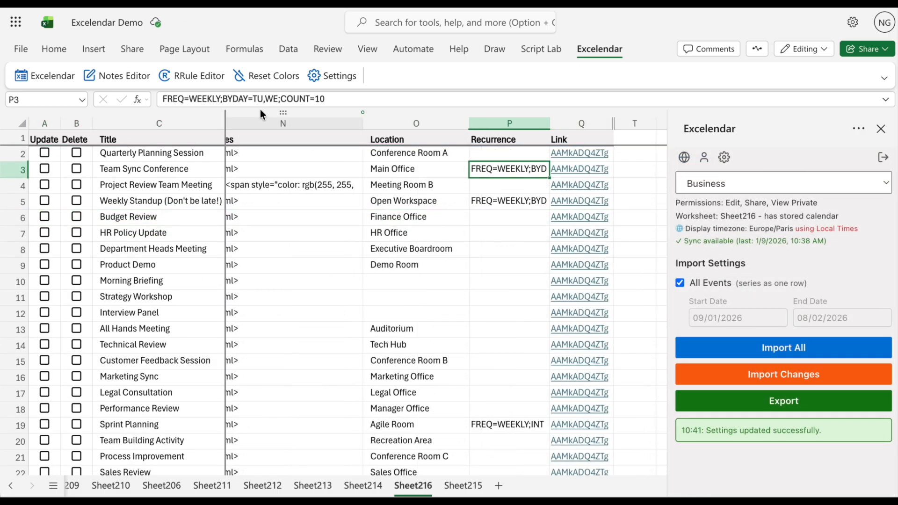
# - Edit the Team Sync Conference recurrence rule to weekly on Tuesday for 10 occurrences and insert it into its row
pyautogui.click(192, 76)
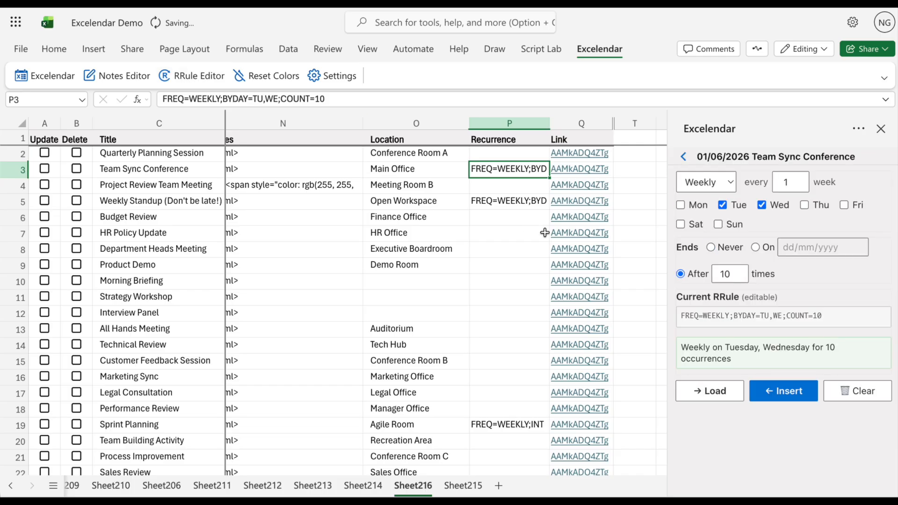
pyautogui.click(763, 205)
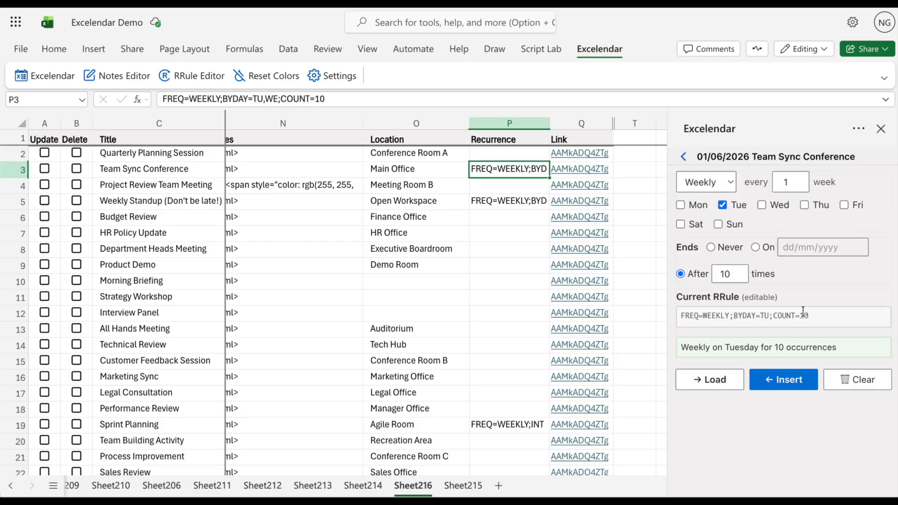
pyautogui.click(739, 277)
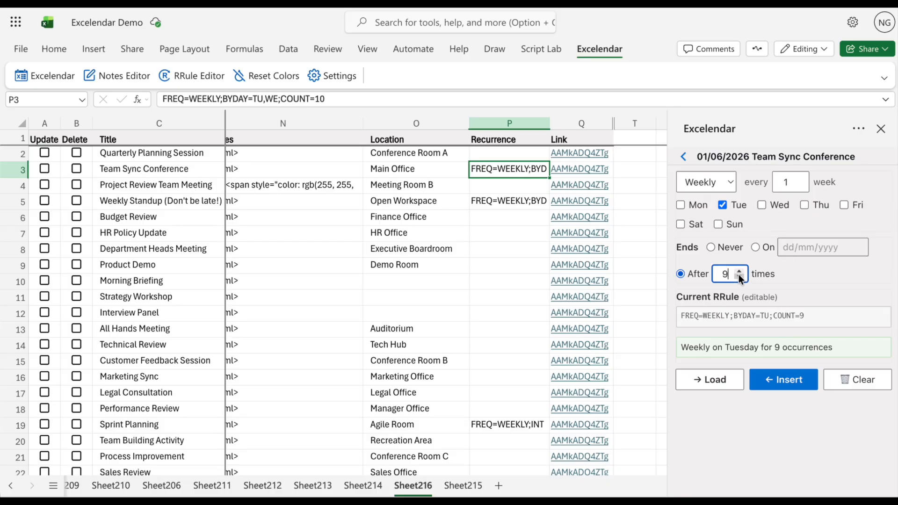
pyautogui.click(808, 318)
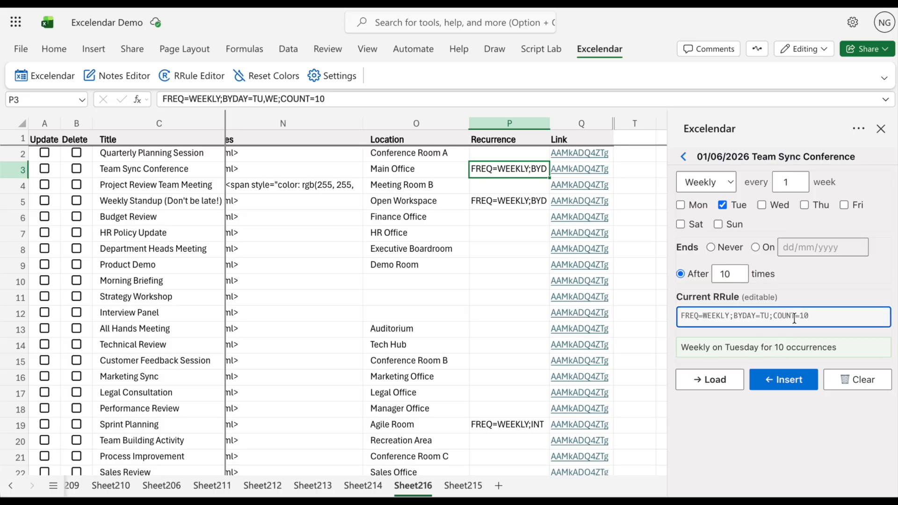
pyautogui.click(784, 385)
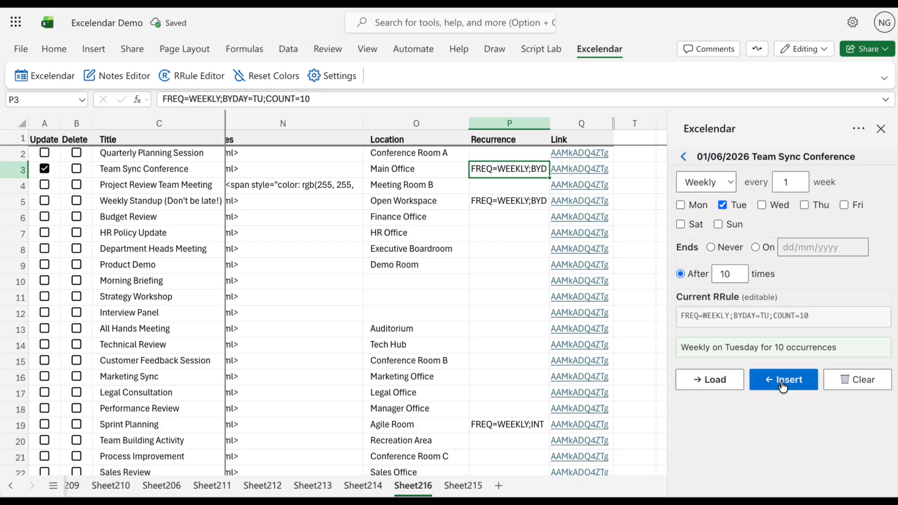
# - Check the available recurrence frequencies, leave the rule editor and export the updated Team Sync Conference recurrence to the Business calendar
pyautogui.click(730, 185)
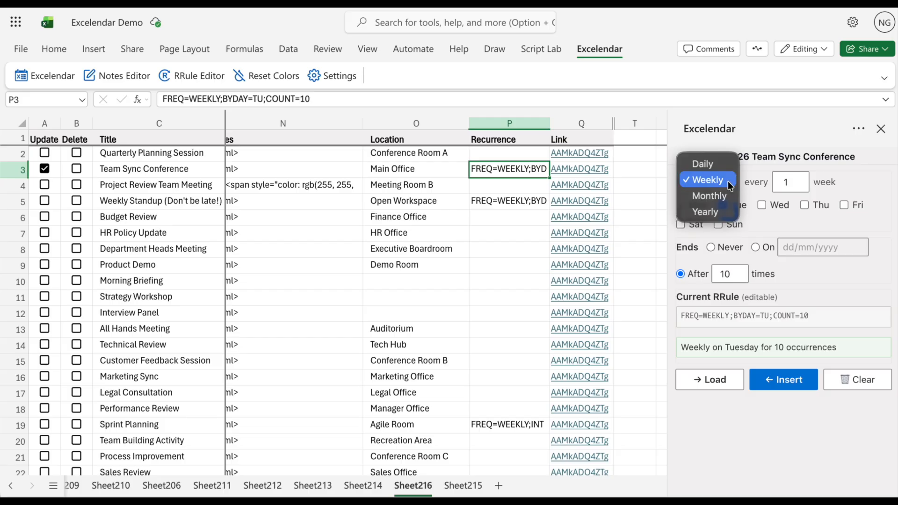
pyautogui.click(776, 161)
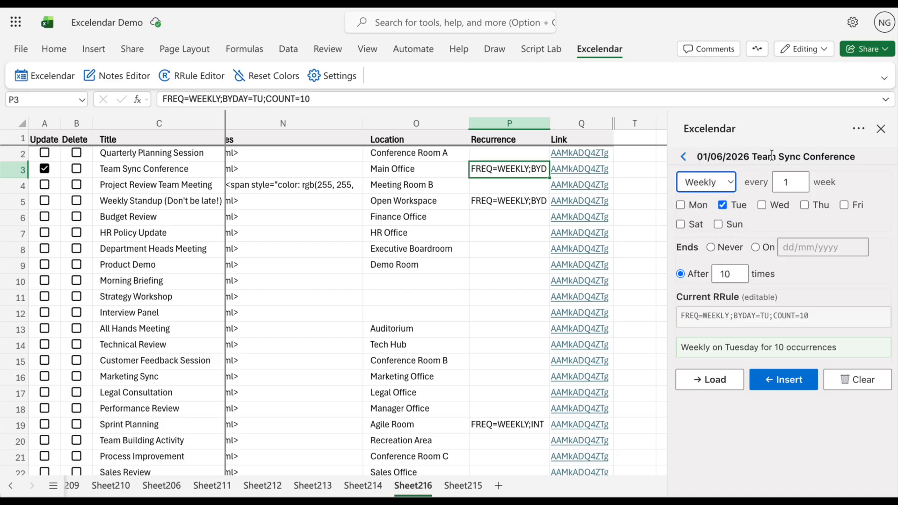
pyautogui.click(682, 157)
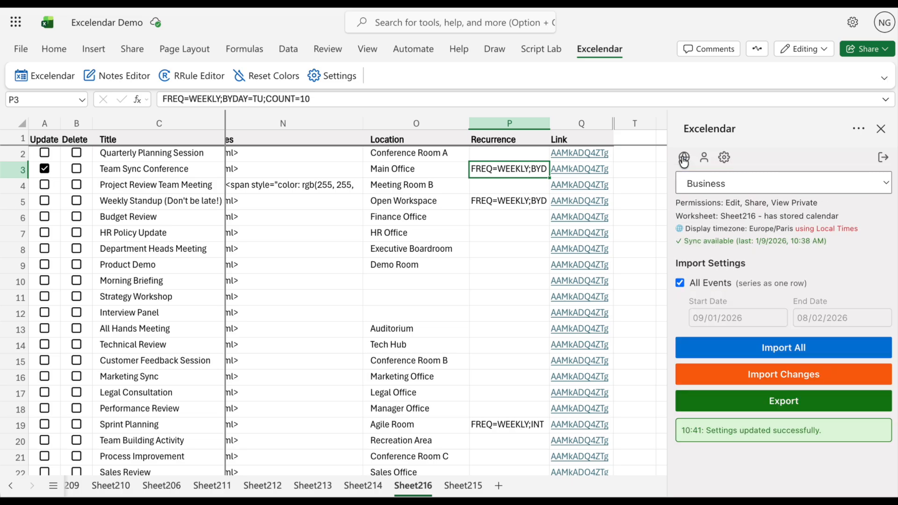
pyautogui.click(747, 403)
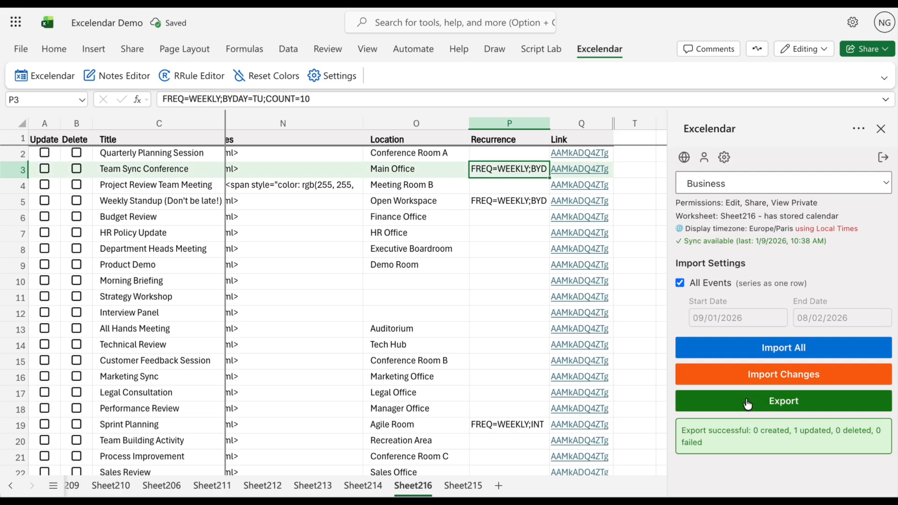
# - Open the Team Sync Conference series in Outlook from its row link, add Thursday to the weekly repeat days and save the series
pyautogui.moveTo(598, 170)
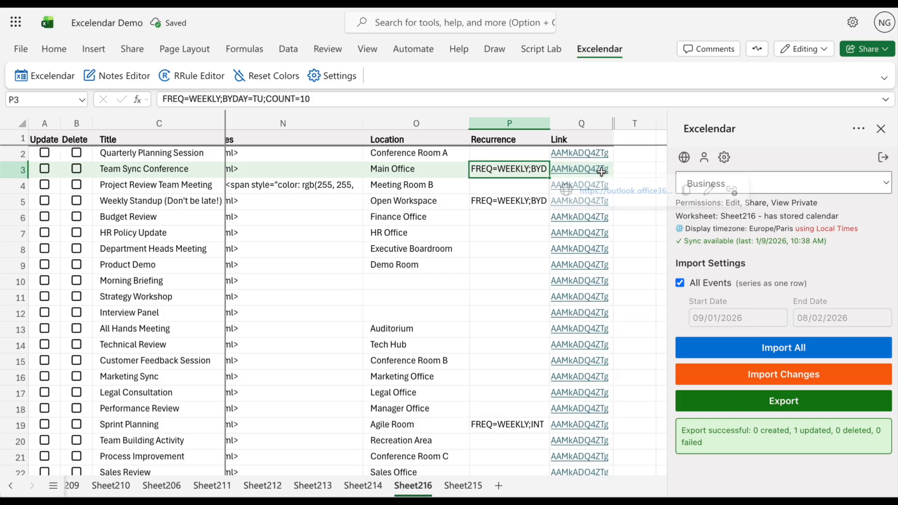
pyautogui.click(614, 194)
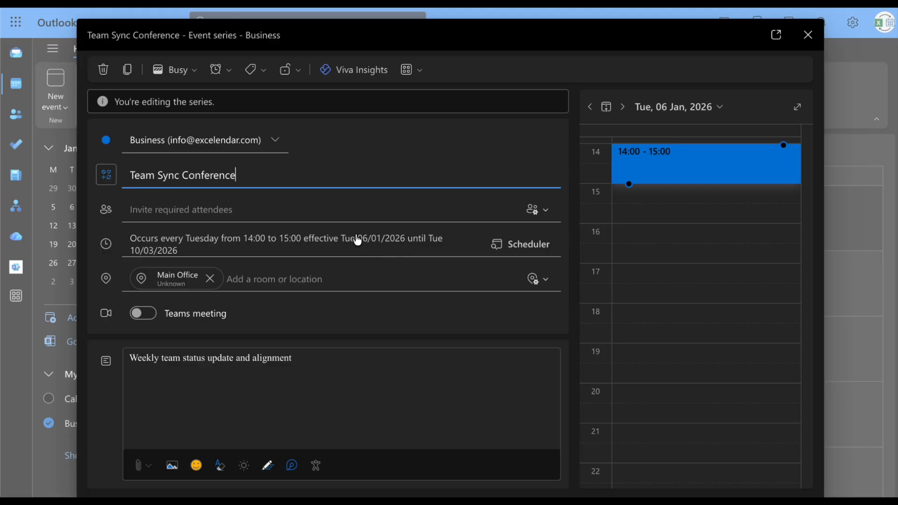
pyautogui.click(358, 239)
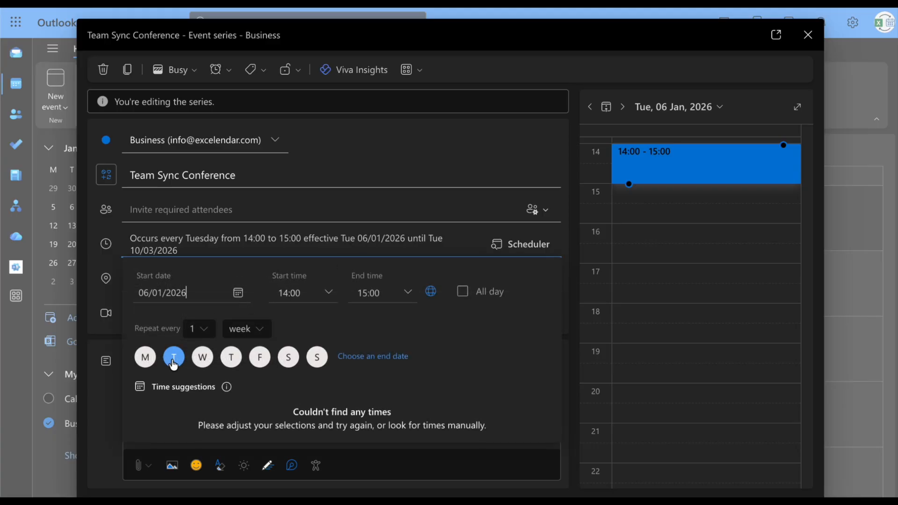
pyautogui.click(233, 361)
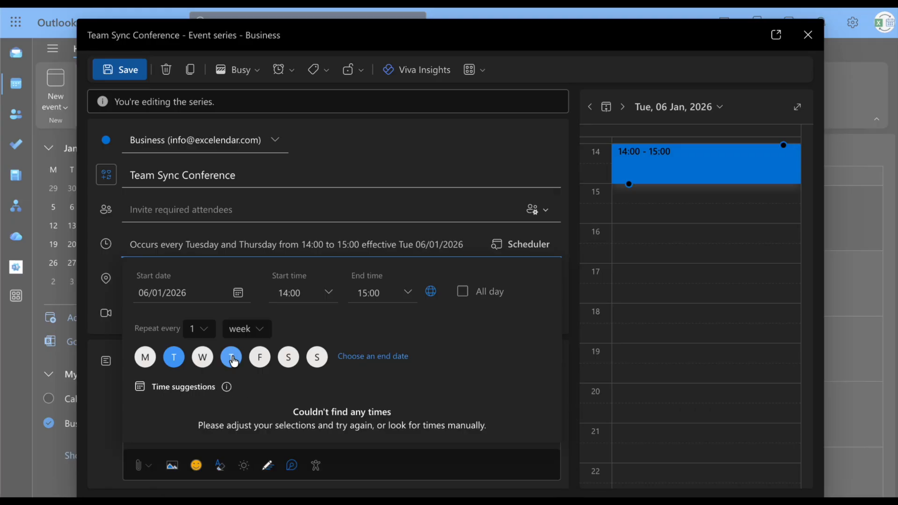
pyautogui.click(125, 71)
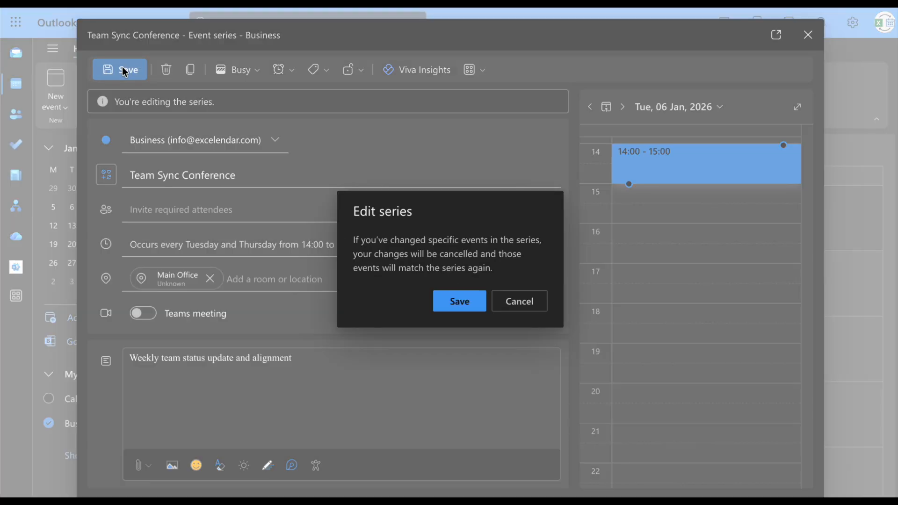
pyautogui.click(447, 300)
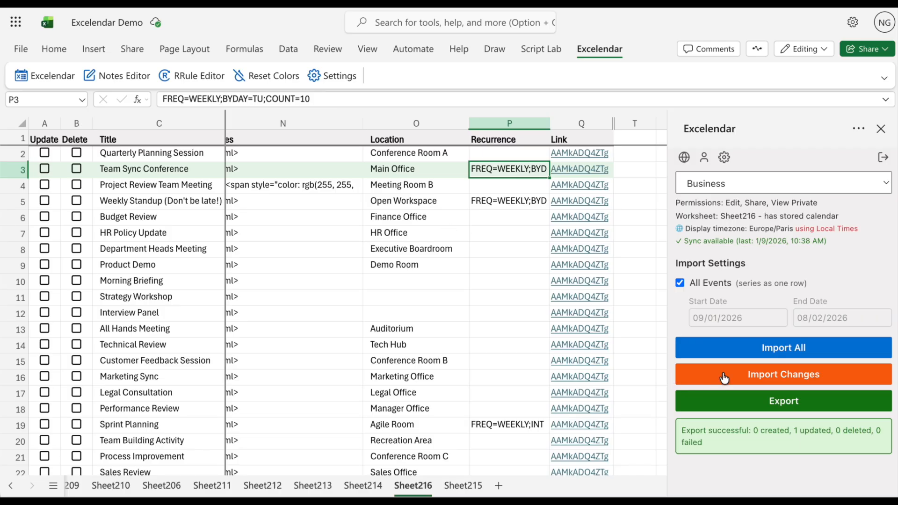
# - Back in Excel, import the calendar changes and compare the Team Sync Conference recurrence rule before and after the import
pyautogui.doubleClick(520, 171)
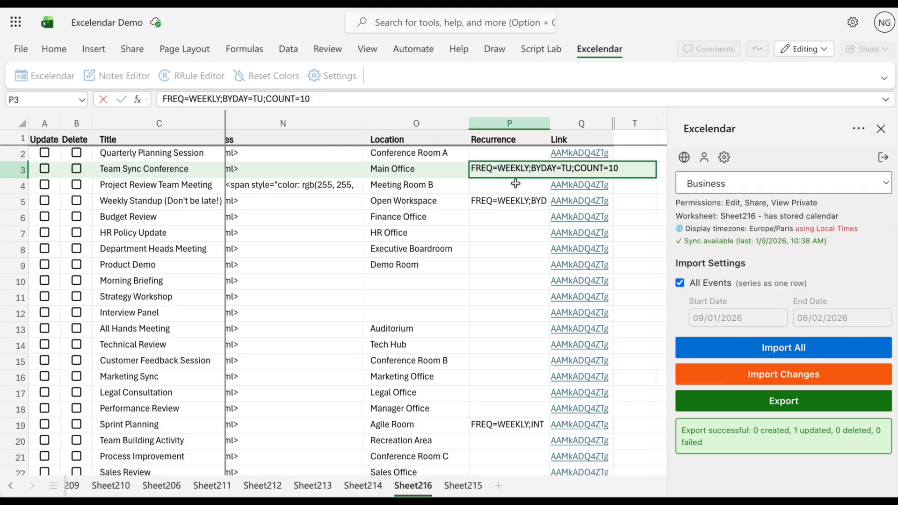
pyautogui.click(515, 183)
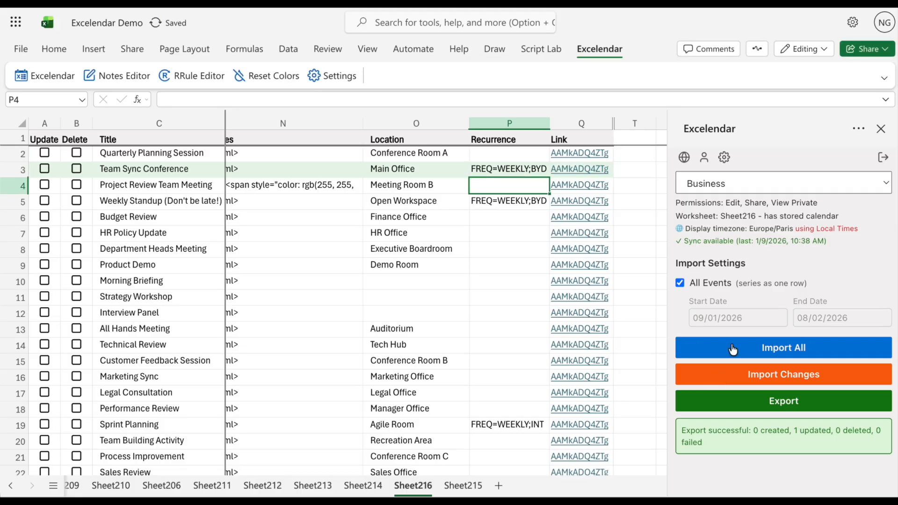
pyautogui.click(748, 375)
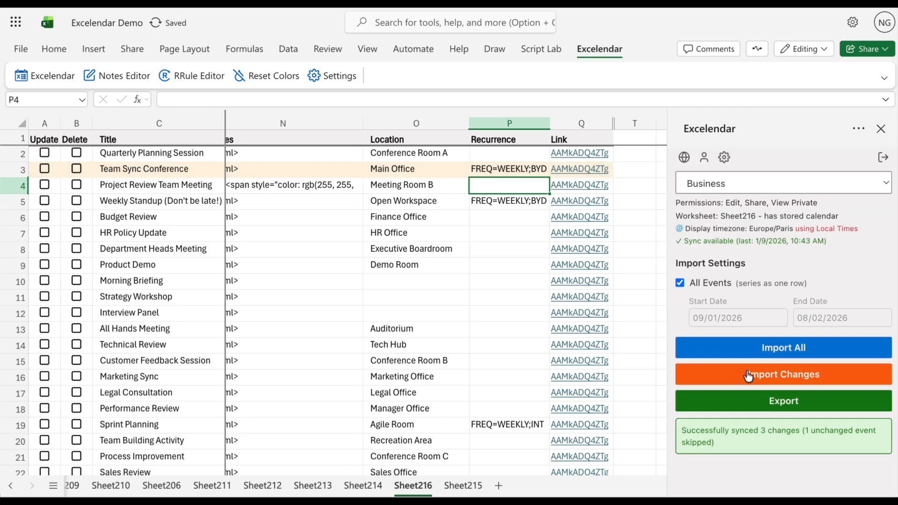
pyautogui.doubleClick(512, 168)
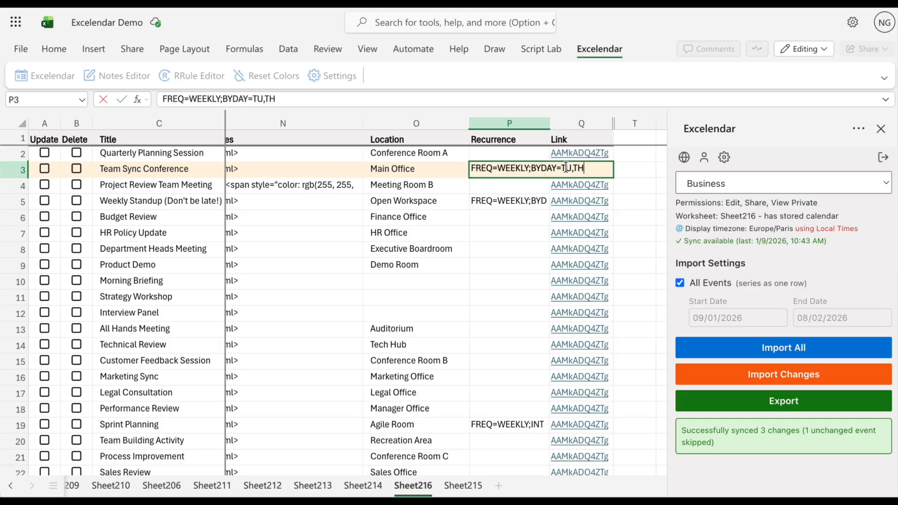
pyautogui.click(513, 224)
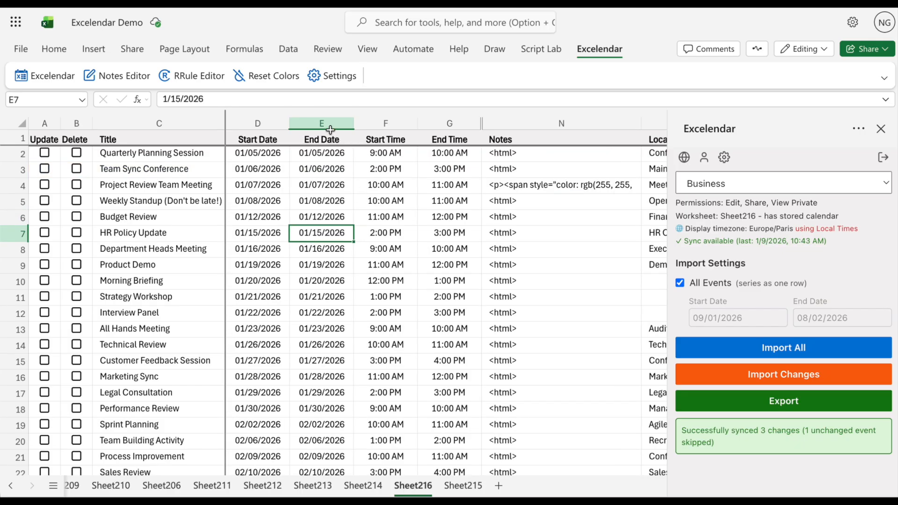
# - Move the End Date column between Start Time and End Time, and shorten the two date column headers to Start and End
pyautogui.moveTo(323, 113); pyautogui.dragTo(405, 108)
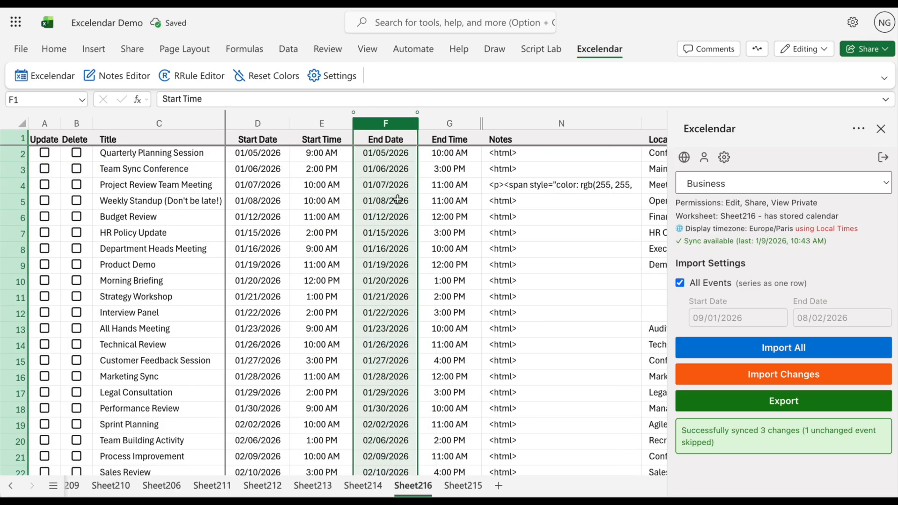
pyautogui.doubleClick(277, 136)
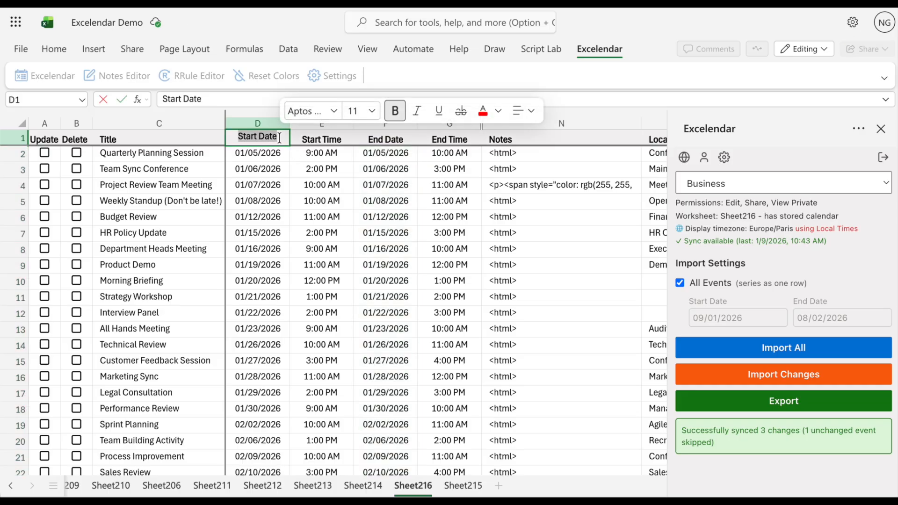
pyautogui.press('BackSpace')
pyautogui.press('BackSpace')
pyautogui.press('BackSpace')
pyautogui.press('BackSpace')
pyautogui.press('BackSpace')
pyautogui.press('Return')
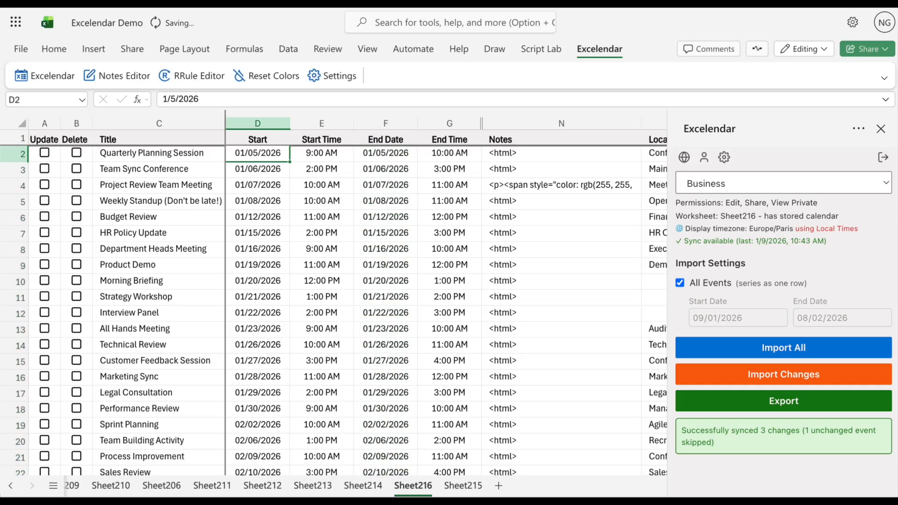
pyautogui.doubleClick(401, 140)
pyautogui.press('BackSpace')
pyautogui.press('BackSpace')
pyautogui.press('BackSpace')
pyautogui.press('BackSpace')
pyautogui.press('BackSpace')
pyautogui.press('Return')
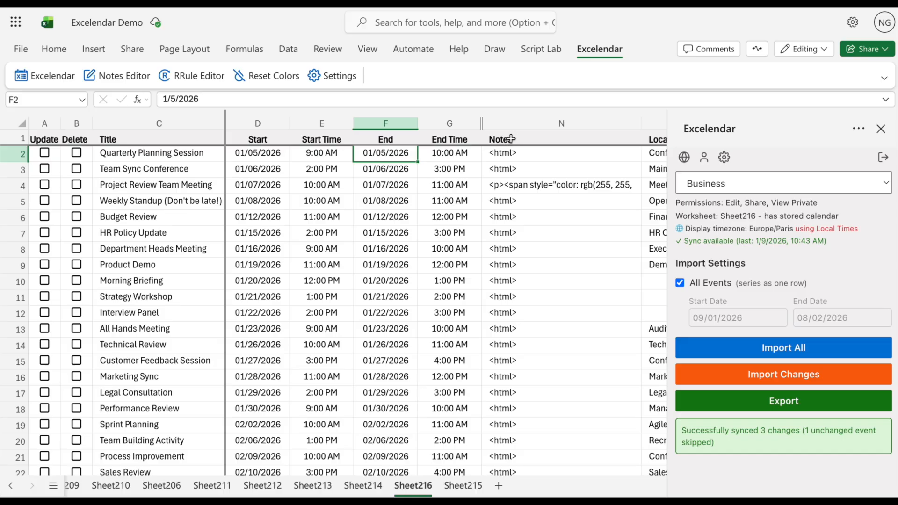
# - Insert a new column after End Time and give it the header Private Notes
pyautogui.click(450, 122)
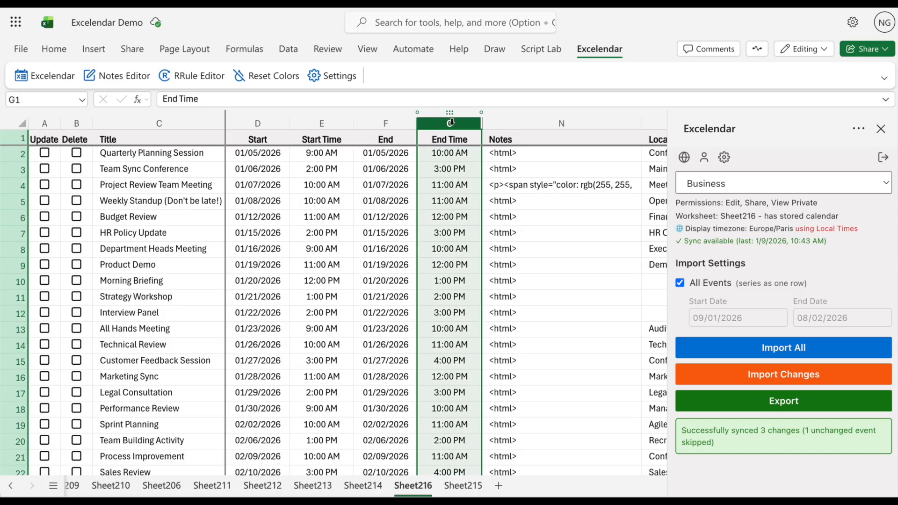
pyautogui.rightClick(451, 122)
pyautogui.click(495, 256)
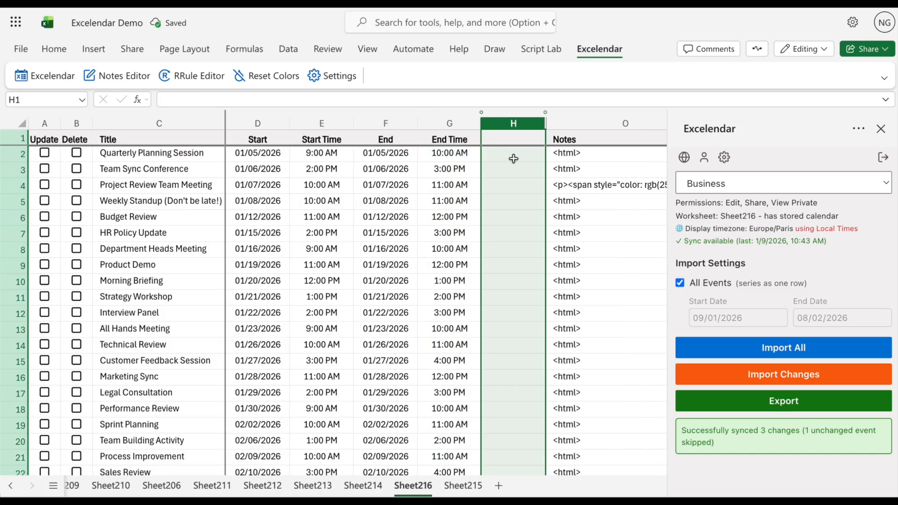
pyautogui.click(513, 138)
pyautogui.write('Private Notes')
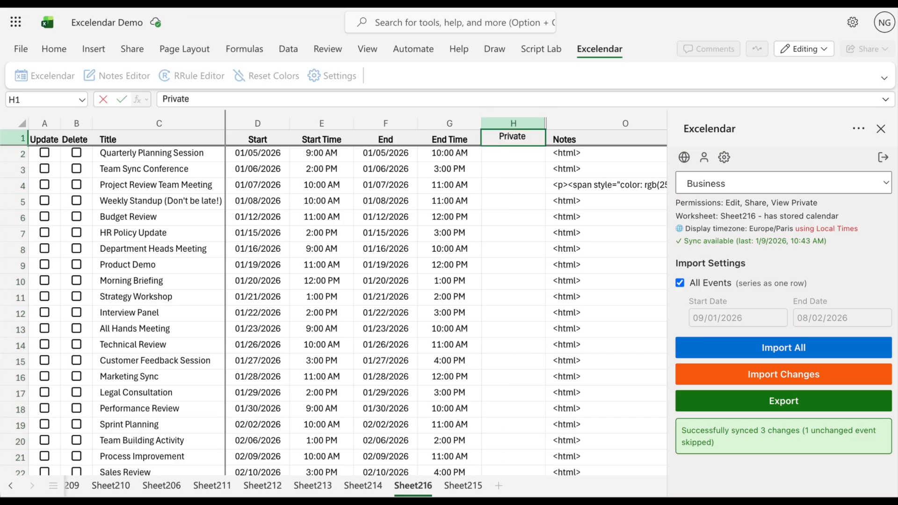
pyautogui.press('Return')
# - Enter "This stays in the sheet" as the Quarterly Planning Session's private note and widen the Private Notes column to fit it
pyautogui.write('T')
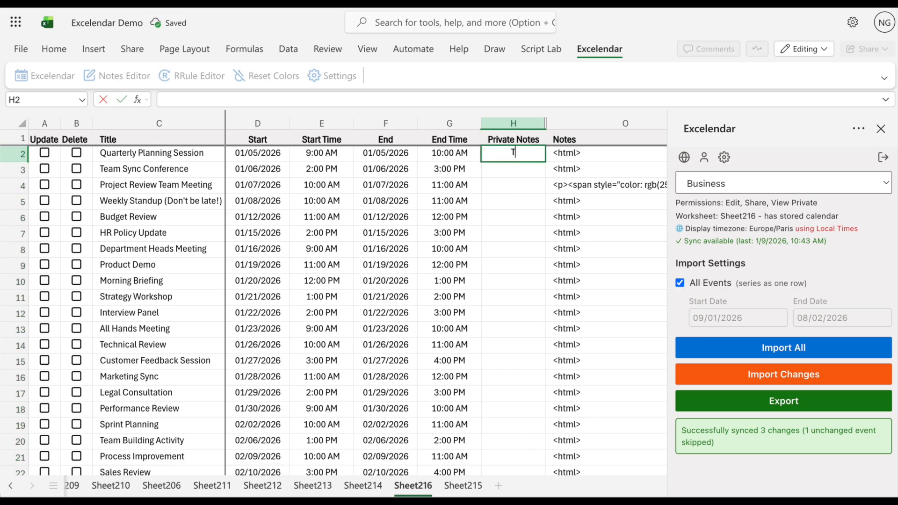
pyautogui.write('his stays in the sheet')
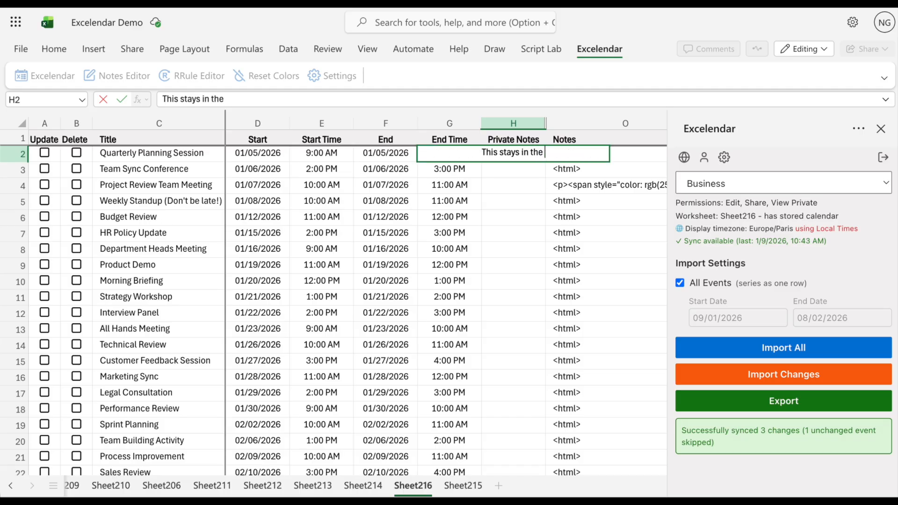
pyautogui.press('Return')
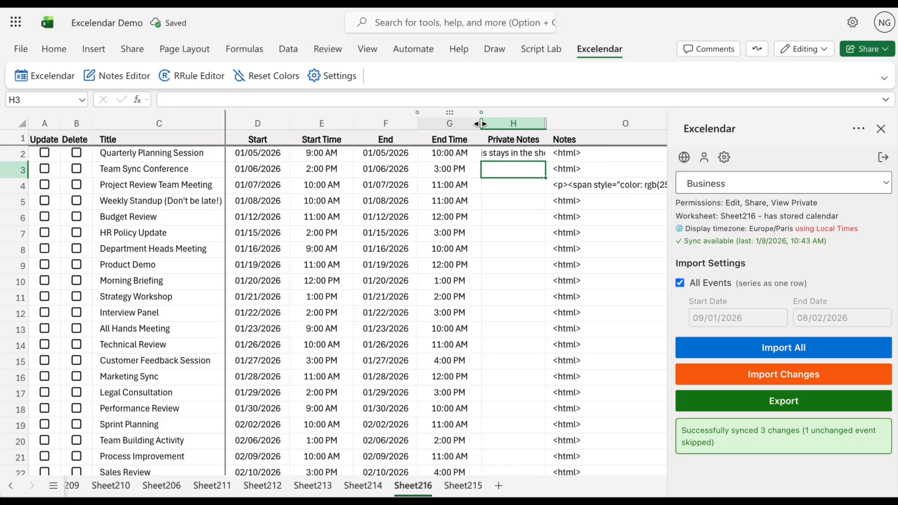
pyautogui.moveTo(481, 124); pyautogui.dragTo(486, 124)
pyautogui.moveTo(550, 123); pyautogui.dragTo(574, 124)
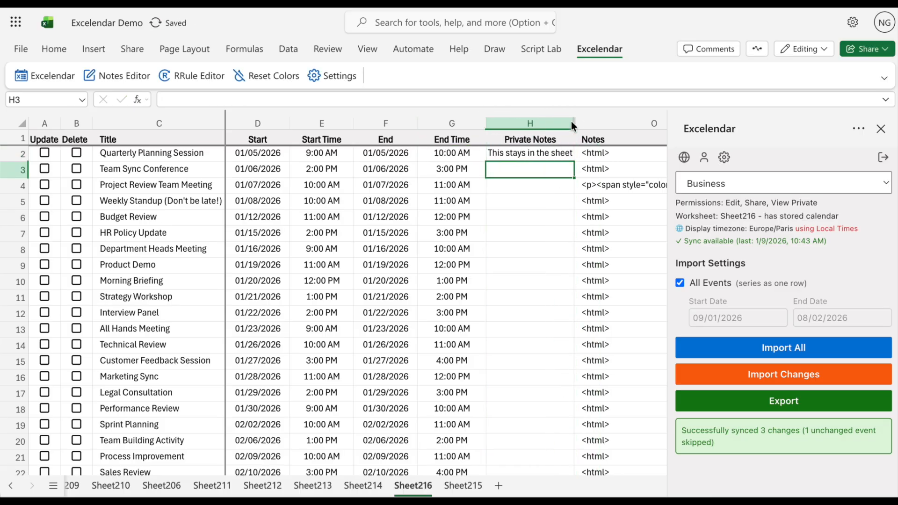
# - Select the entire Quarterly Planning Session row and move it down in the event list
pyautogui.click(525, 156)
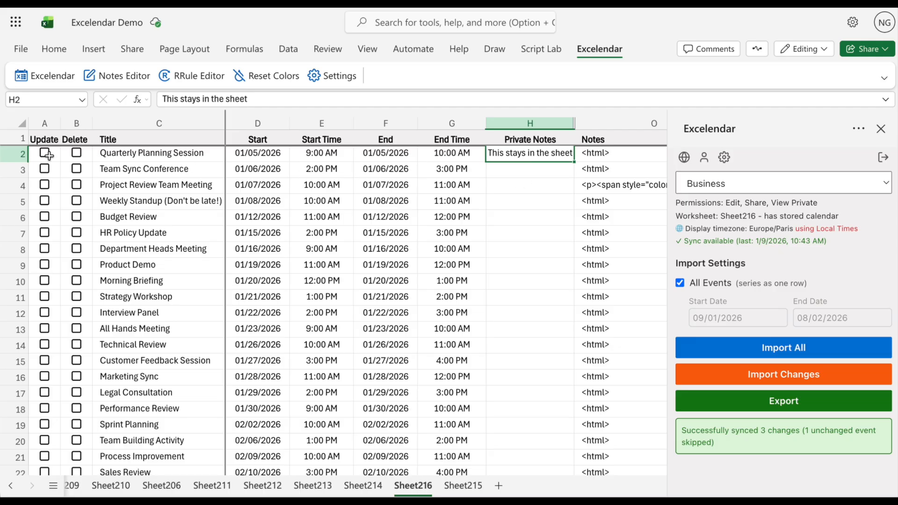
pyautogui.click(8, 153)
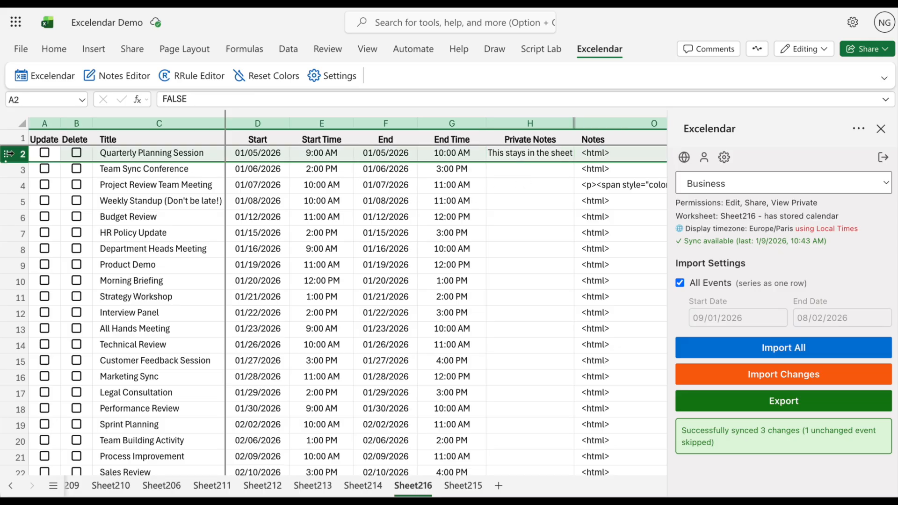
pyautogui.moveTo(8, 153); pyautogui.dragTo(8, 181)
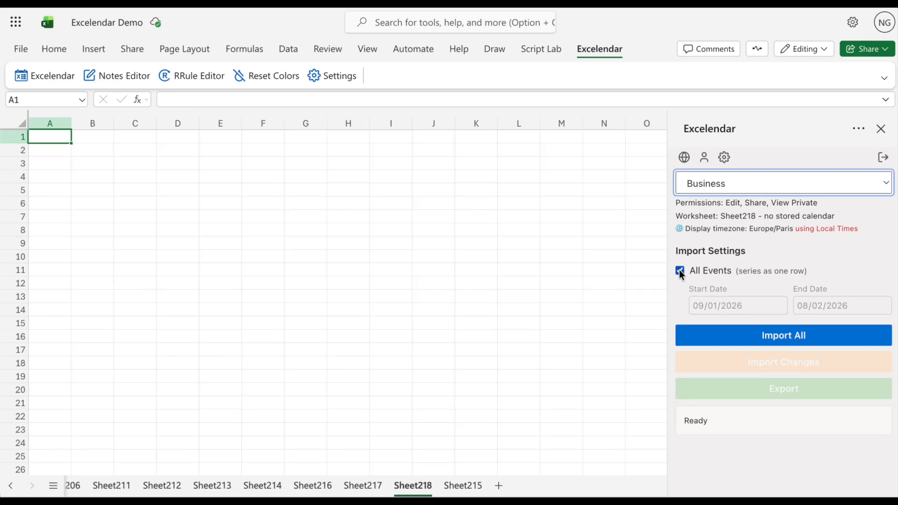
# - Turn off the All Events option and import the Business calendar's events for 09/01/2026 to 08/02/2026 into the empty sheet
pyautogui.click(680, 271)
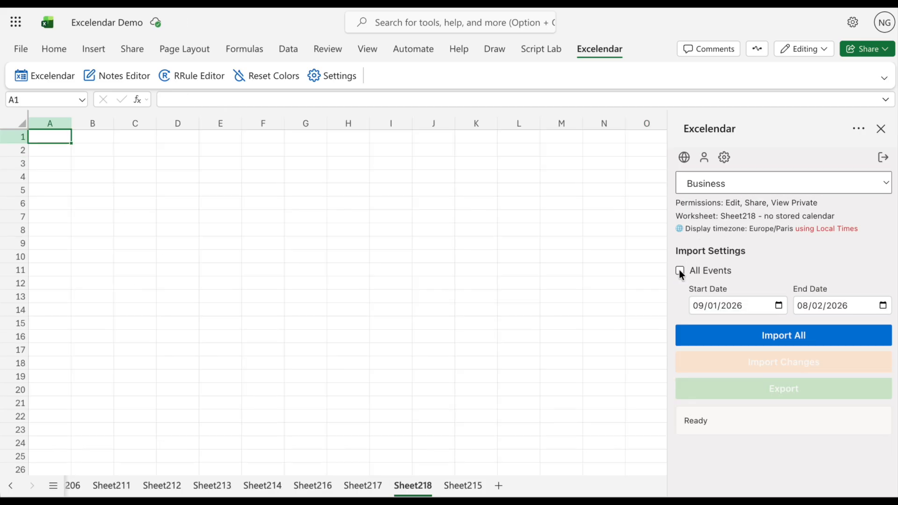
pyautogui.click(735, 335)
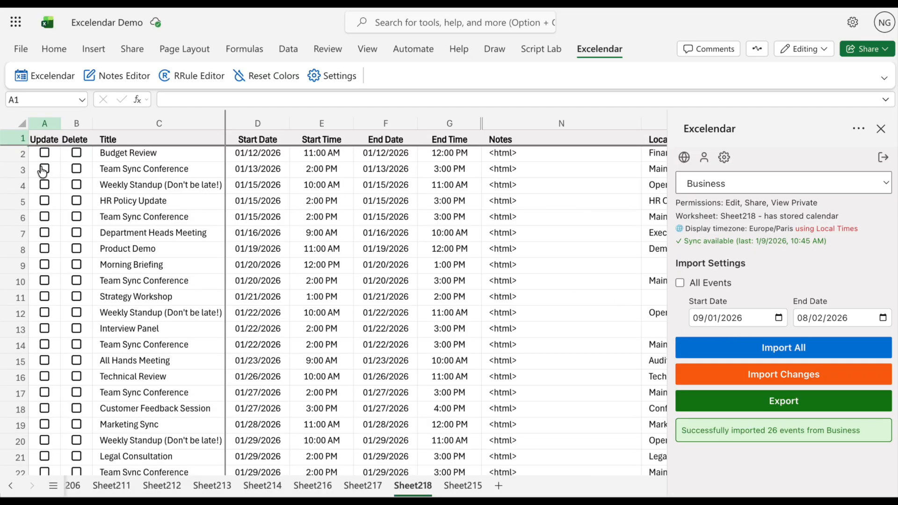
# - Examine the individual rows of the Team Sync Conference series throughout the imported event list
pyautogui.click(19, 169)
pyautogui.hscroll(3, 386, 214)
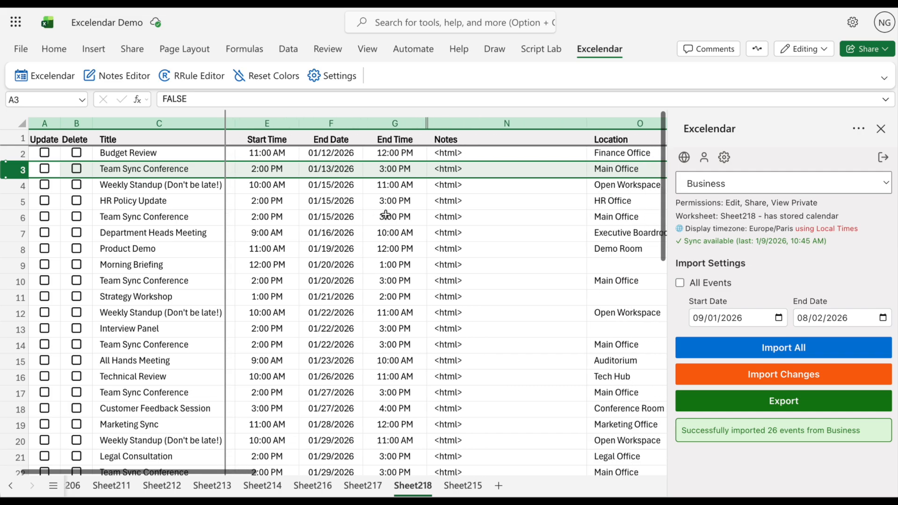
pyautogui.hscroll(-3, 327, 236)
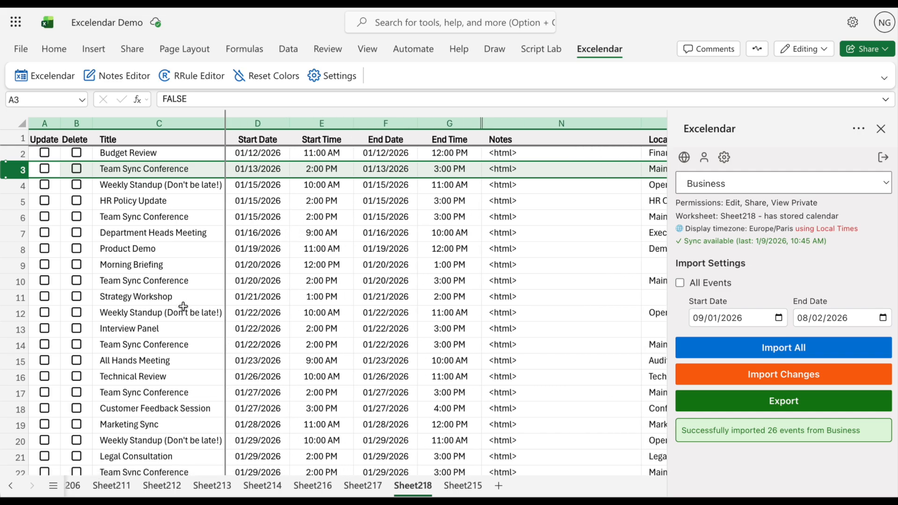
pyautogui.click(18, 281)
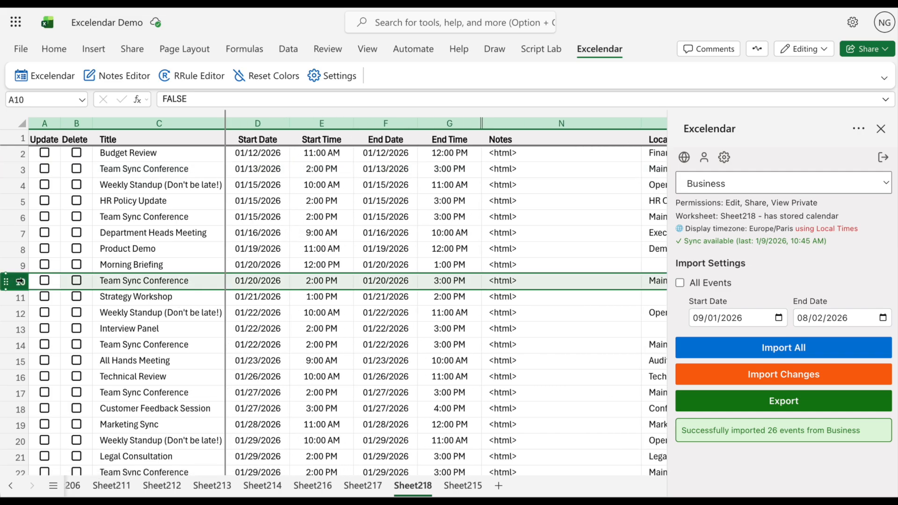
pyautogui.scroll(-2, 80, 313)
pyautogui.scroll(-3, 81, 313)
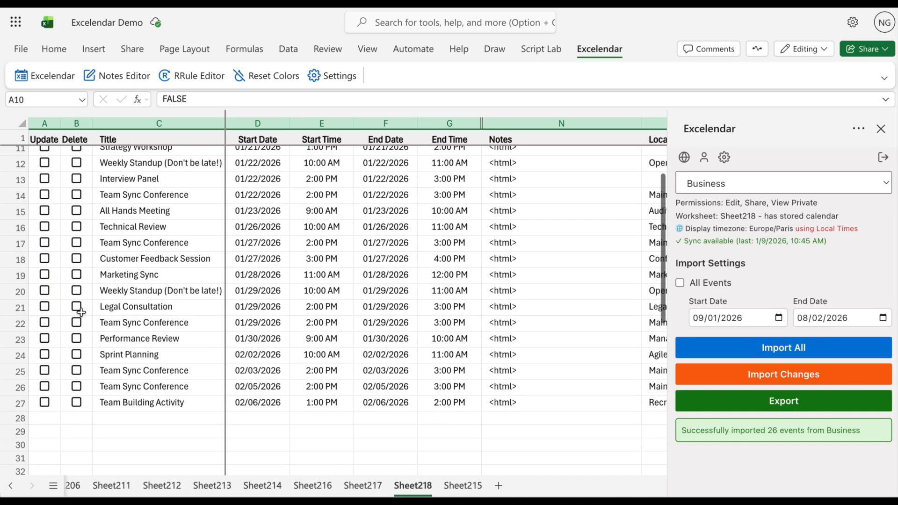
pyautogui.click(17, 323)
pyautogui.scroll(5, 66, 375)
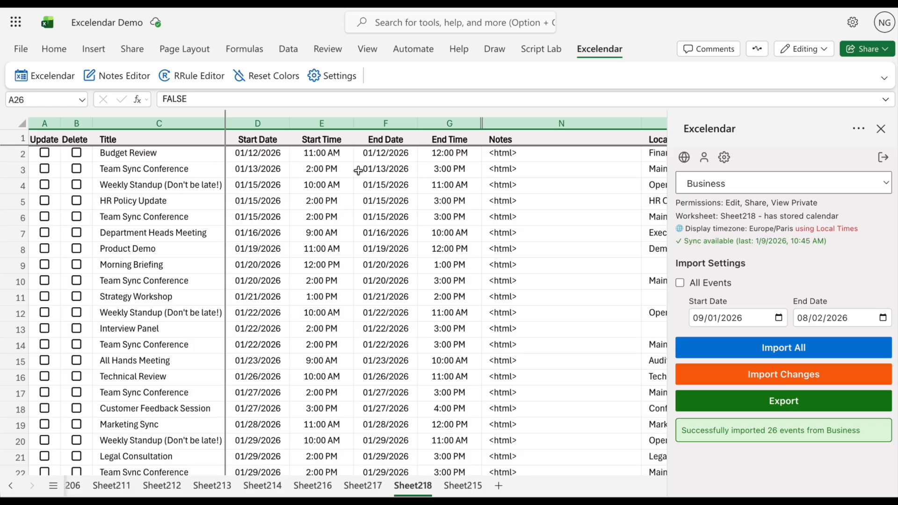
# - Set the location of the 01/13/2026 Team Sync Conference to New York Office and export the update to the calendar
pyautogui.hscroll(3, 358, 170)
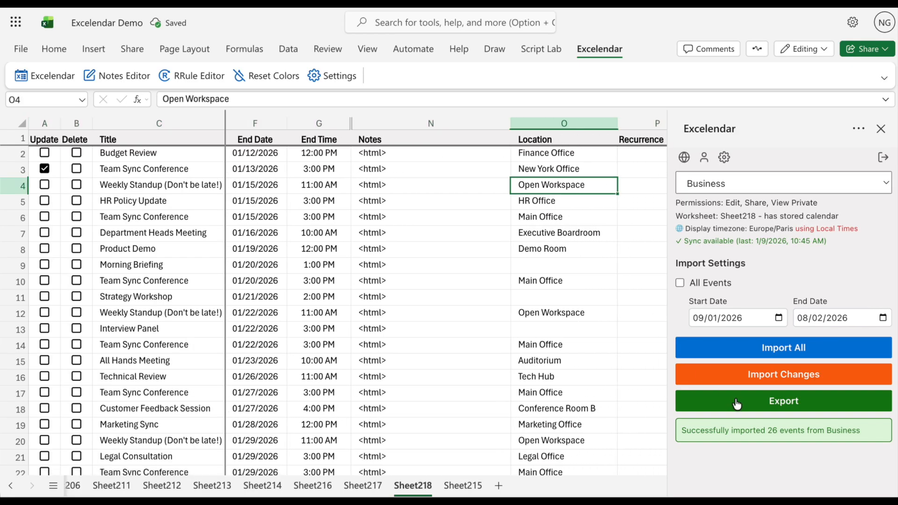
pyautogui.click(738, 403)
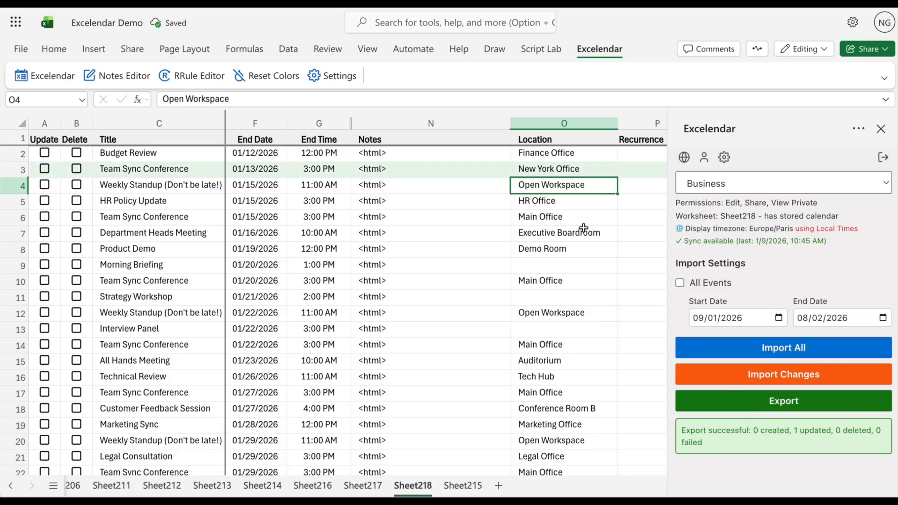
# - Open the 01/13/2026 Team Sync Conference's link in Outlook and compare its location with the series' other instances
pyautogui.hscroll(2, 583, 228)
pyautogui.hscroll(3, 583, 228)
pyautogui.moveTo(521, 168)
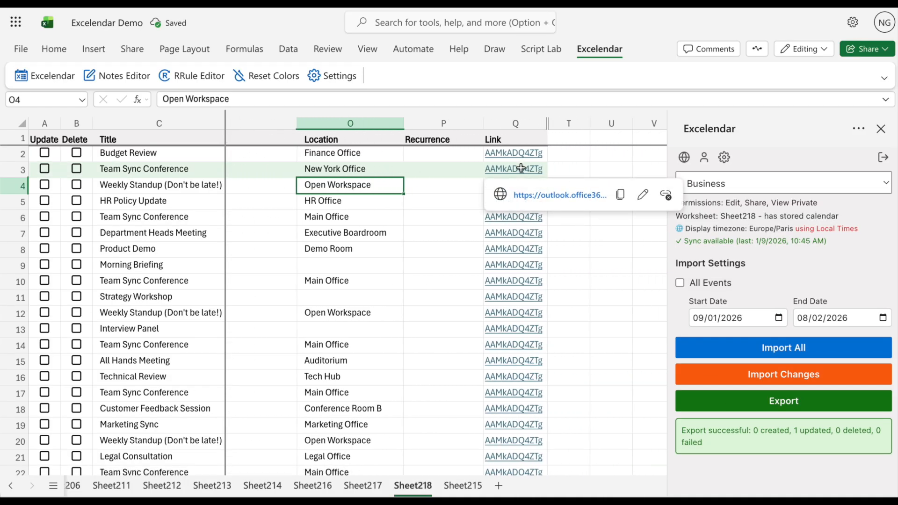
pyautogui.click(544, 197)
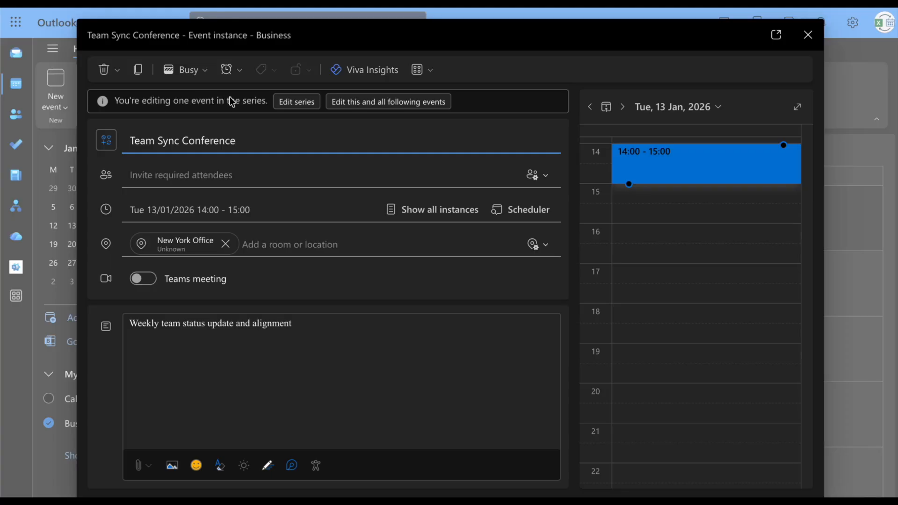
pyautogui.click(179, 244)
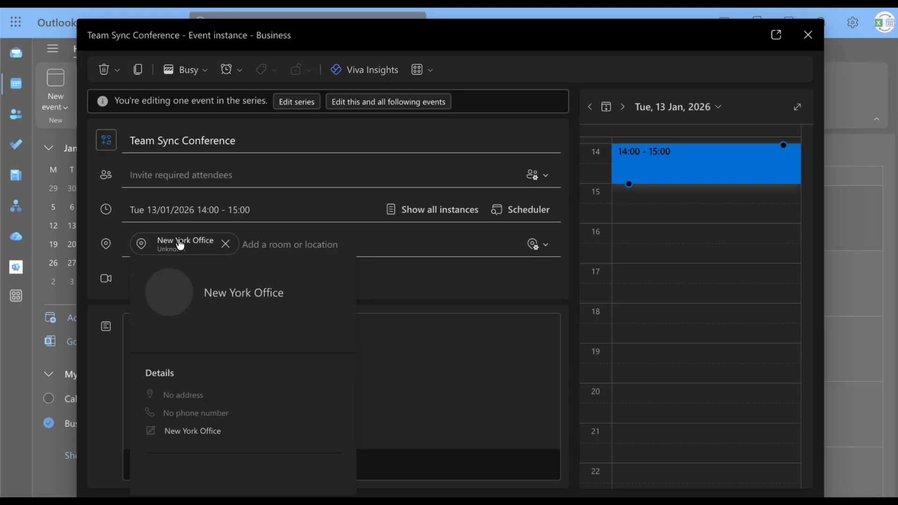
pyautogui.click(436, 211)
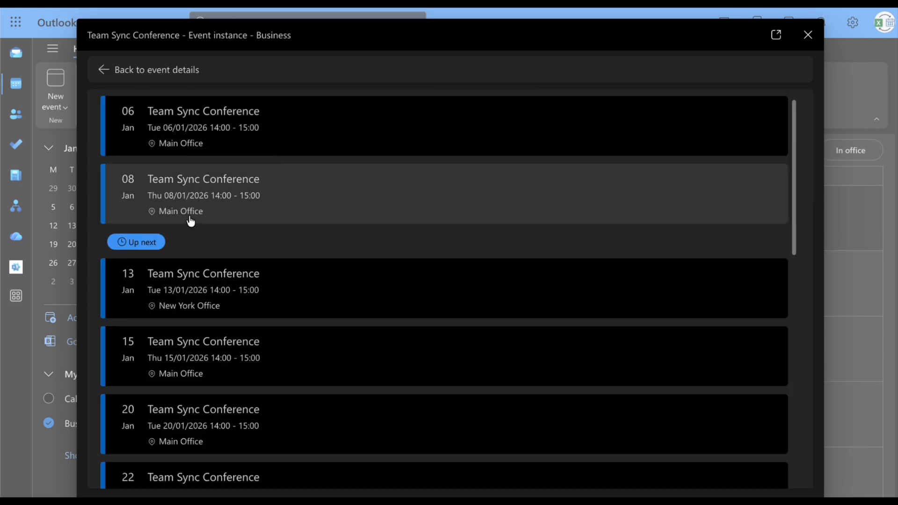
pyautogui.click(191, 313)
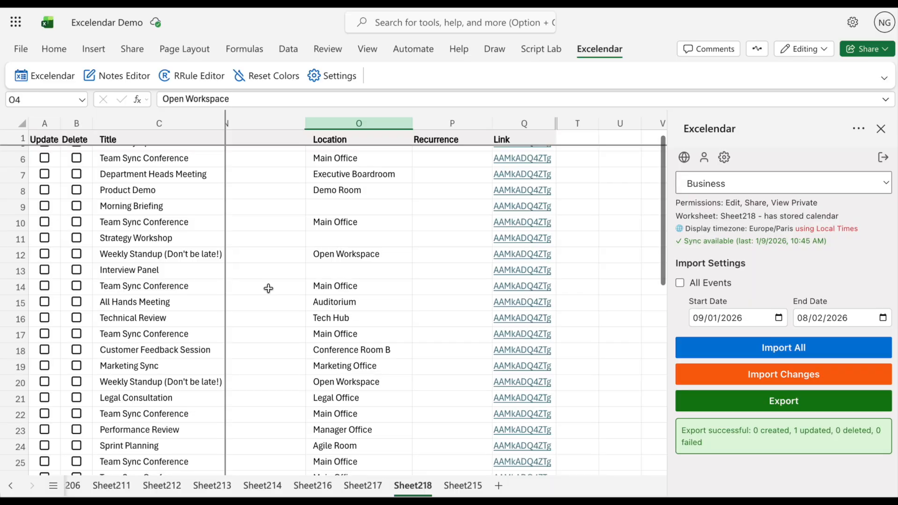
# - Clear the titles of Product Demo, Morning Briefing and the 01/20/2026 Team Sync Conference, and delete the 01/19/2026 event's start date
pyautogui.click(331, 159)
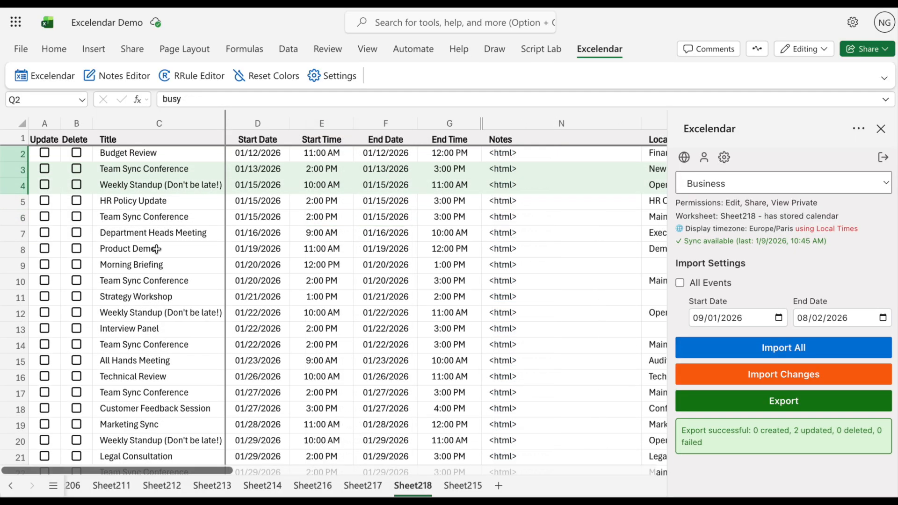
pyautogui.click(144, 251)
pyautogui.press('BackSpace')
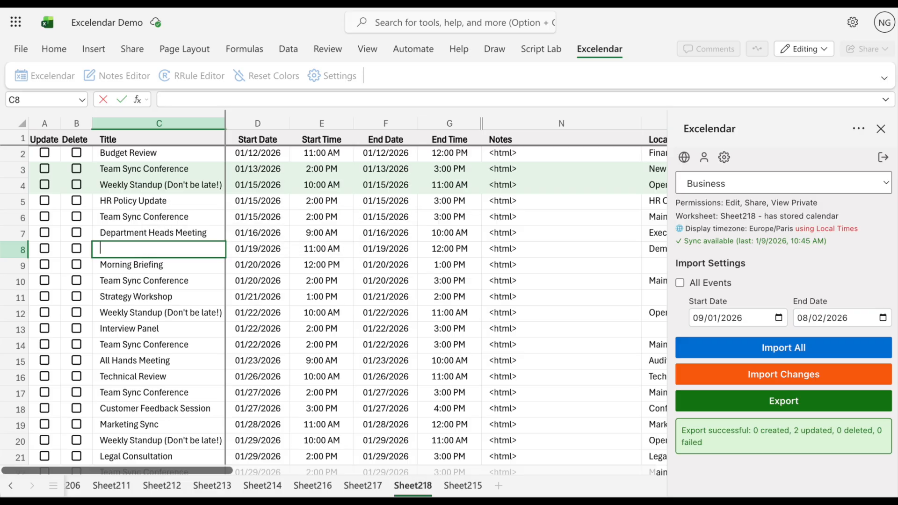
pyautogui.click(143, 263)
pyautogui.press('BackSpace')
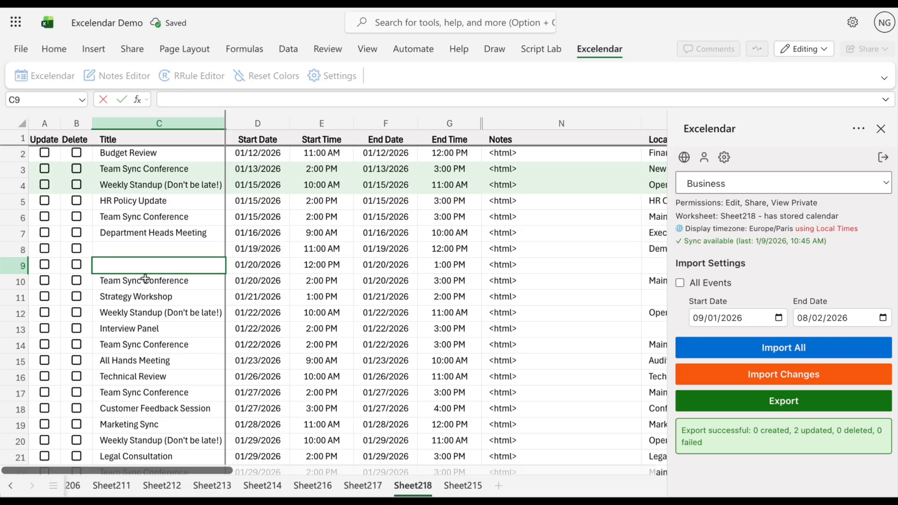
pyautogui.click(144, 282)
pyautogui.press('BackSpace')
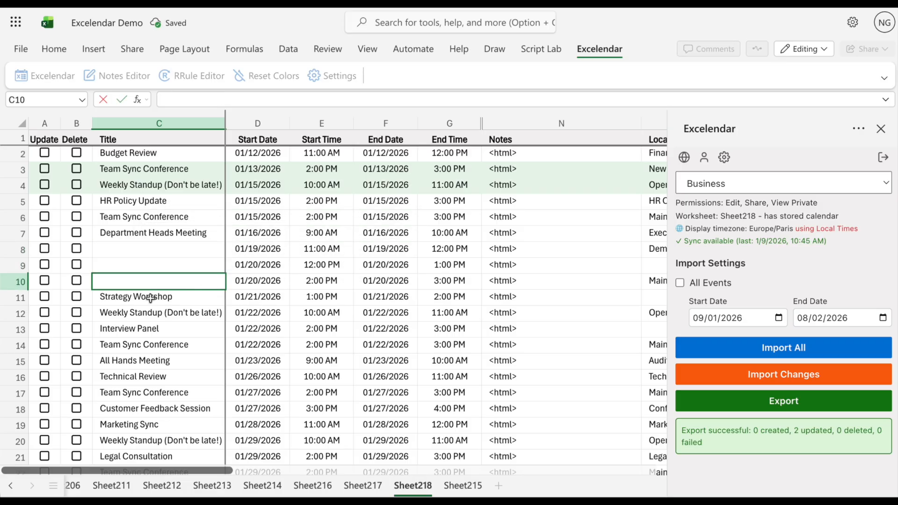
pyautogui.tripleClick(264, 251)
pyautogui.press('BackSpace')
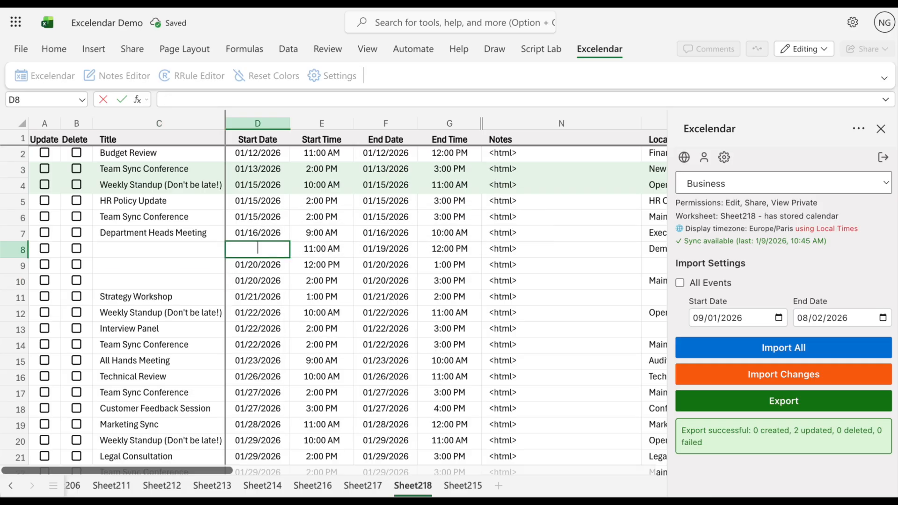
pyautogui.press('Return')
# - Re-import all Business calendar events into the sheet with cleared cells
pyautogui.click(725, 355)
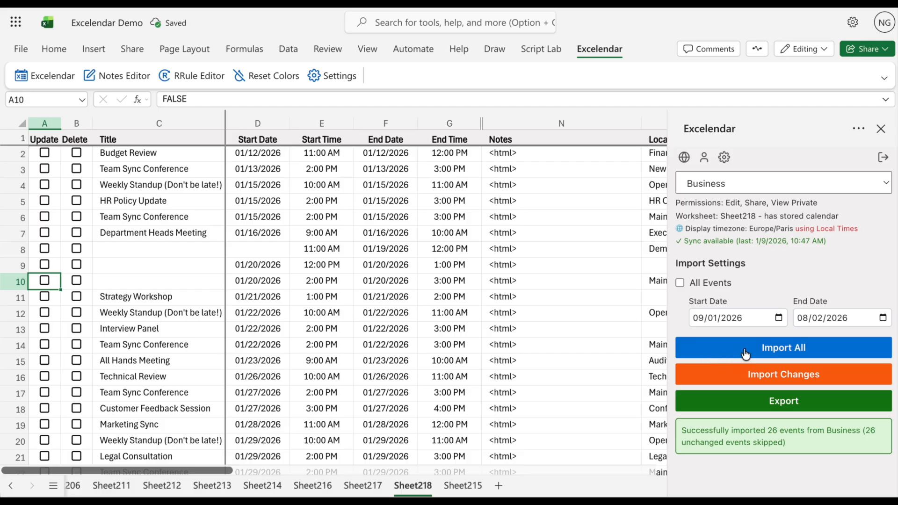
pyautogui.click(744, 351)
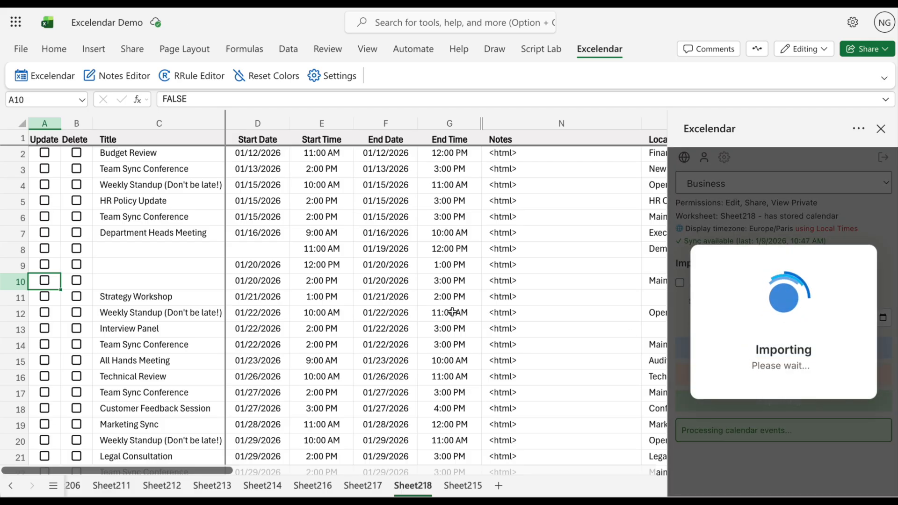